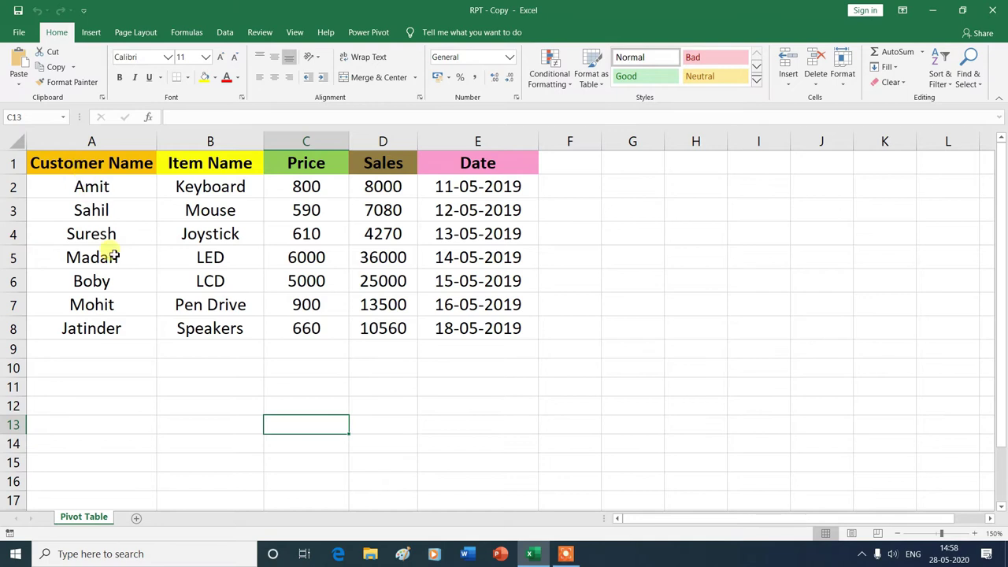
Step: Create a pivot table on a new worksheet from the customer sales range A1:E8
key(alt+n)
drag(79, 163, 450, 323)
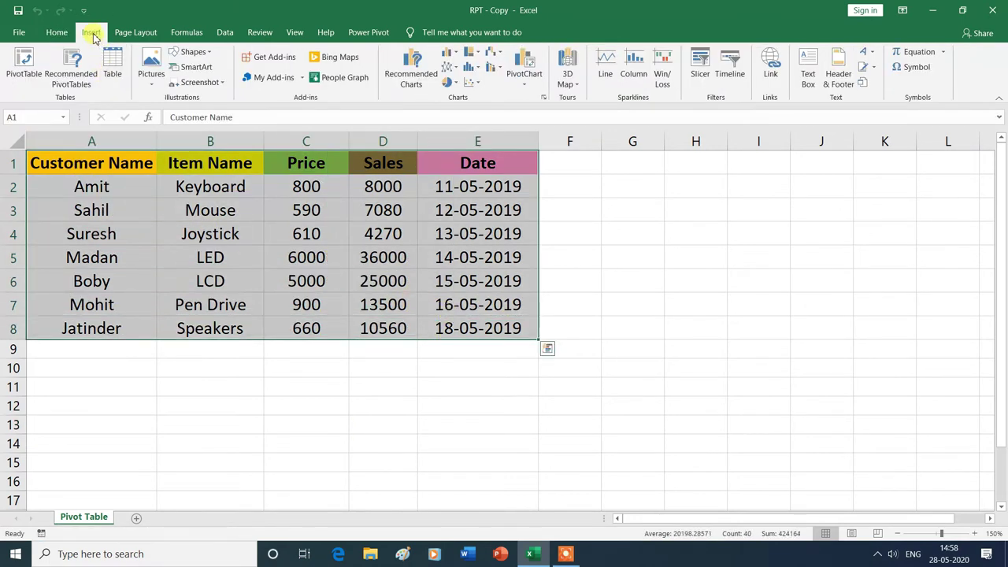
click(24, 63)
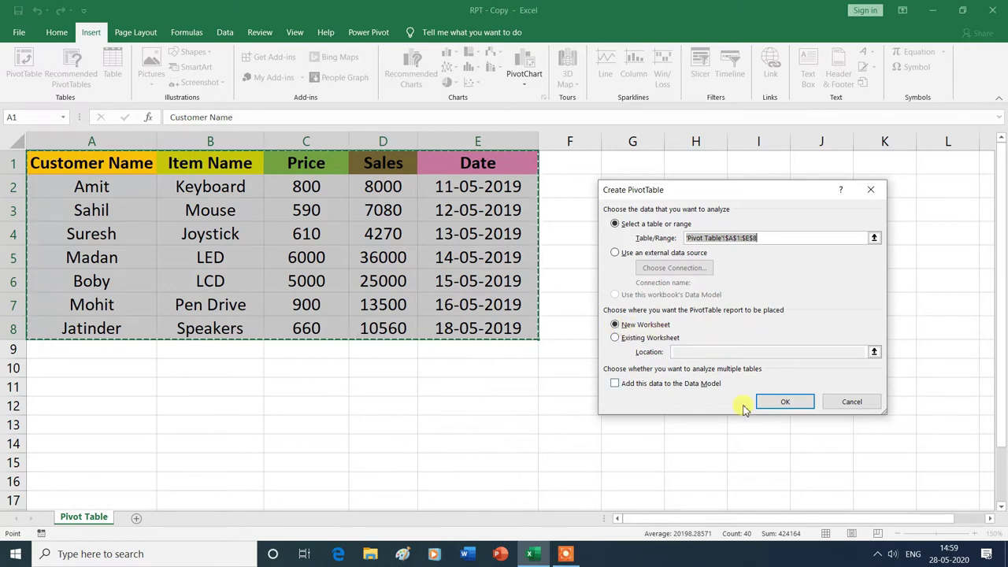
click(787, 403)
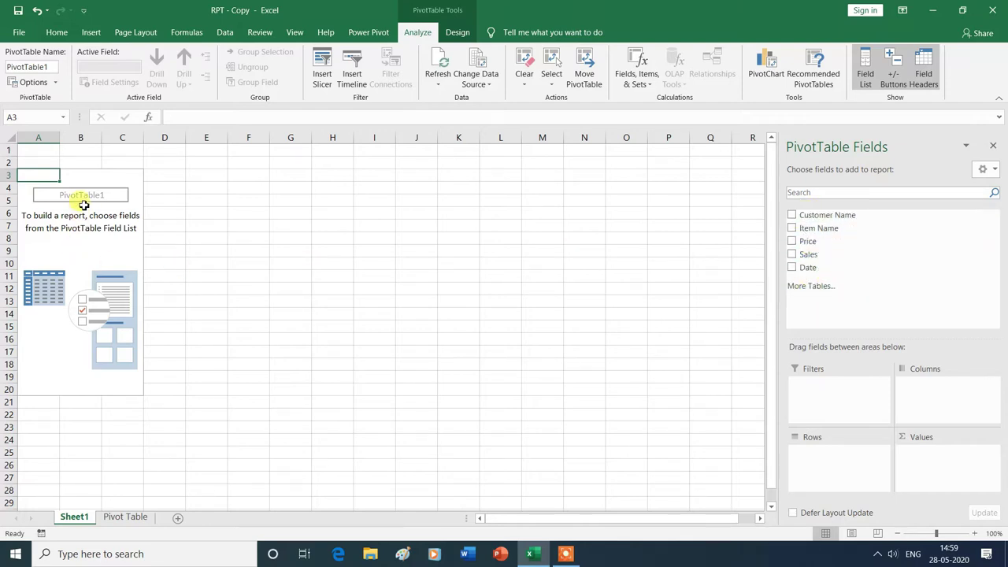
Step: Add Customer Name, Item Name, Price, Sales and Date fields to the pivot, zoomed to 120%
click(791, 215)
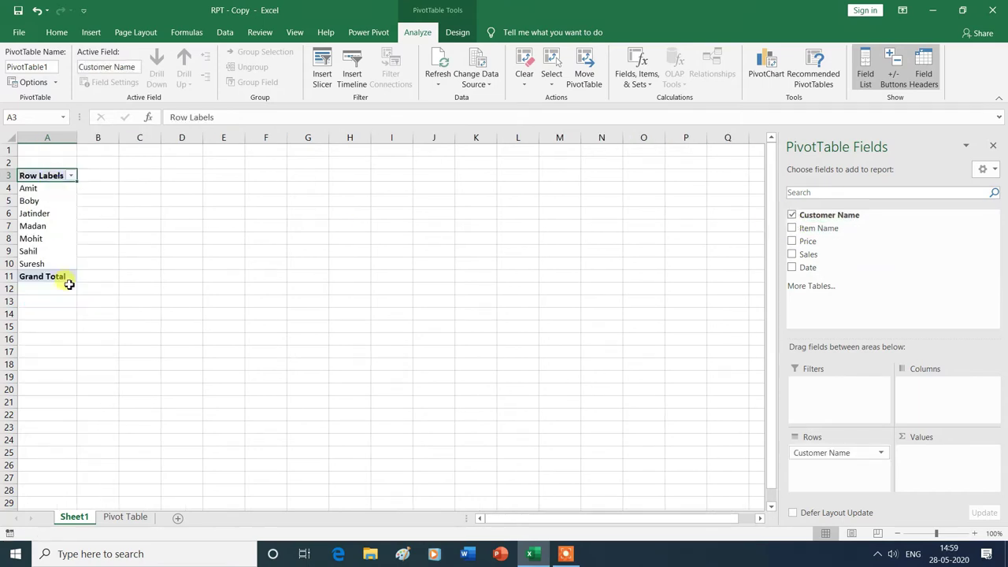
click(792, 228)
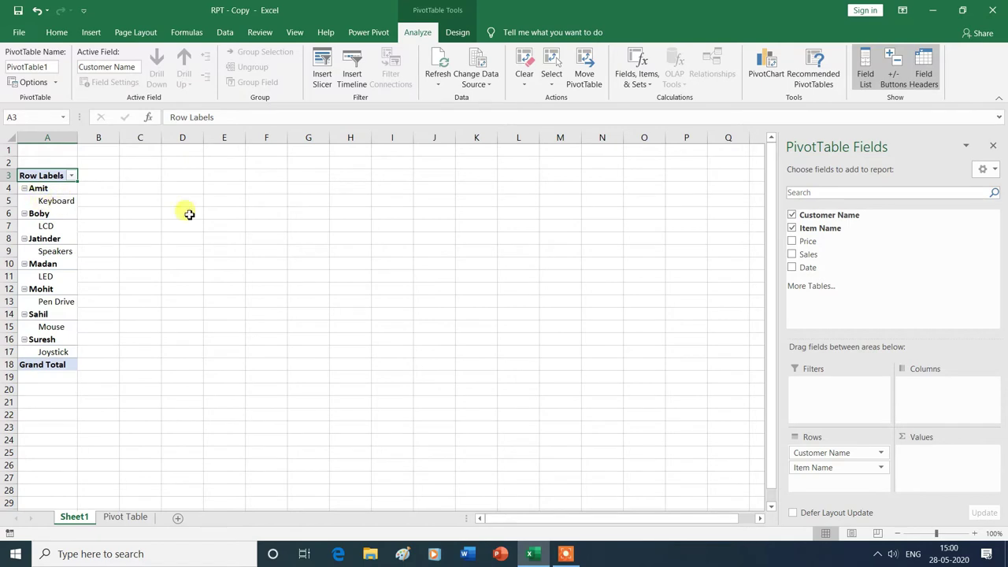
click(791, 241)
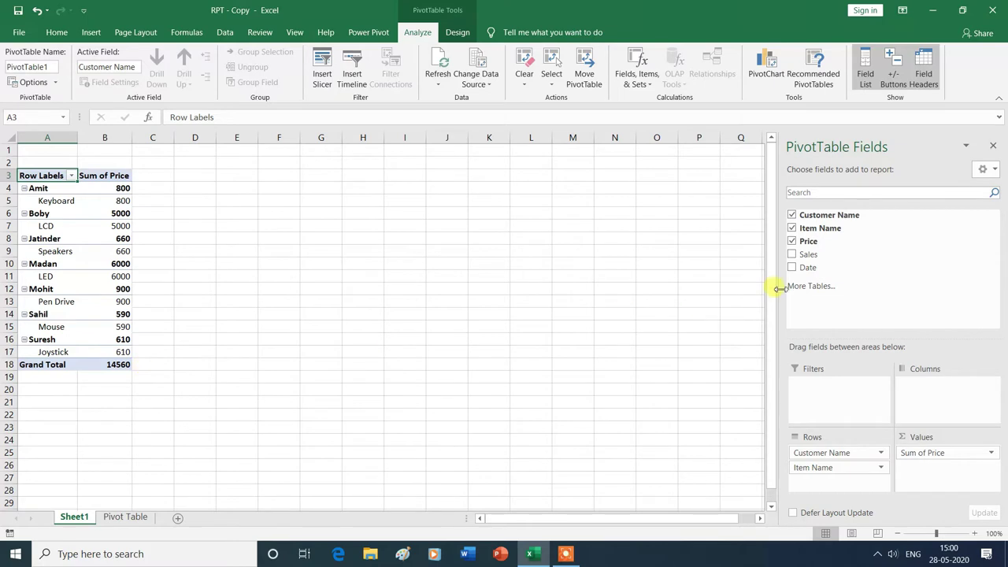
click(792, 255)
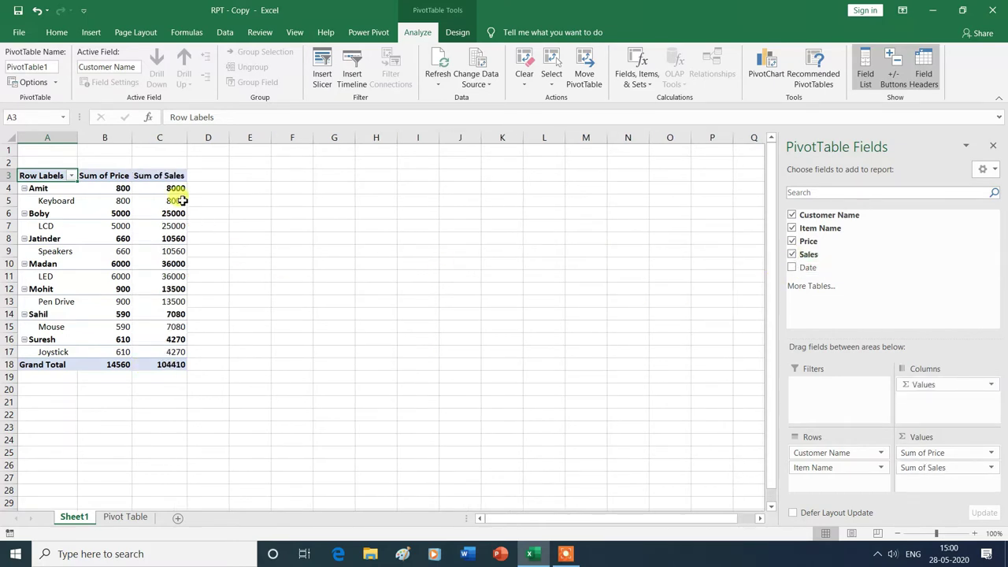
click(791, 268)
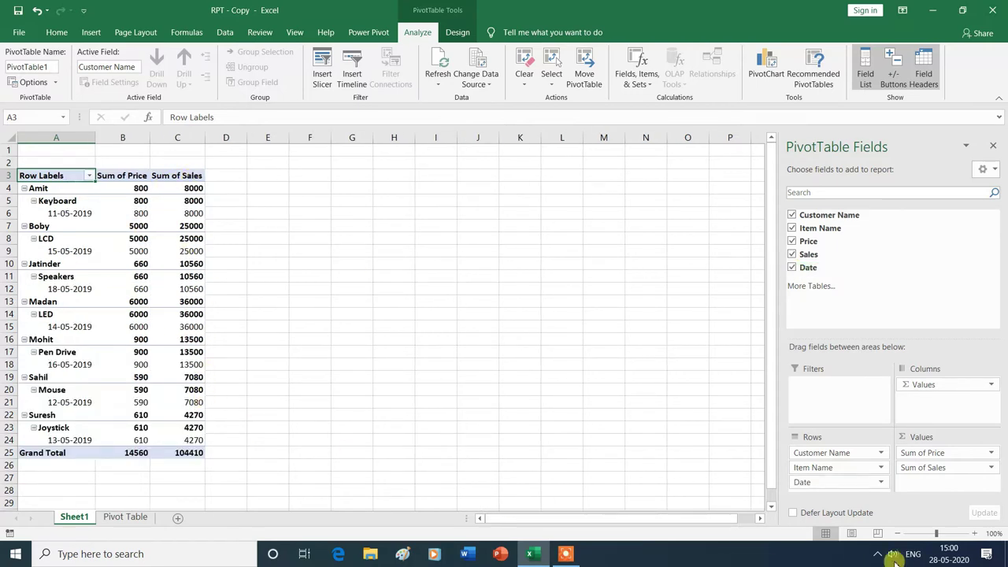
click(973, 534)
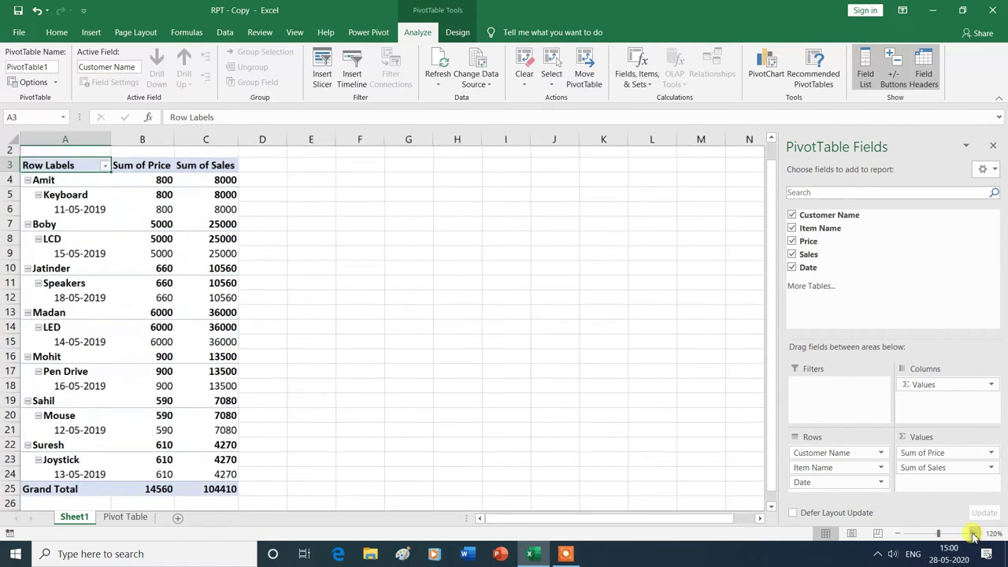
click(973, 533)
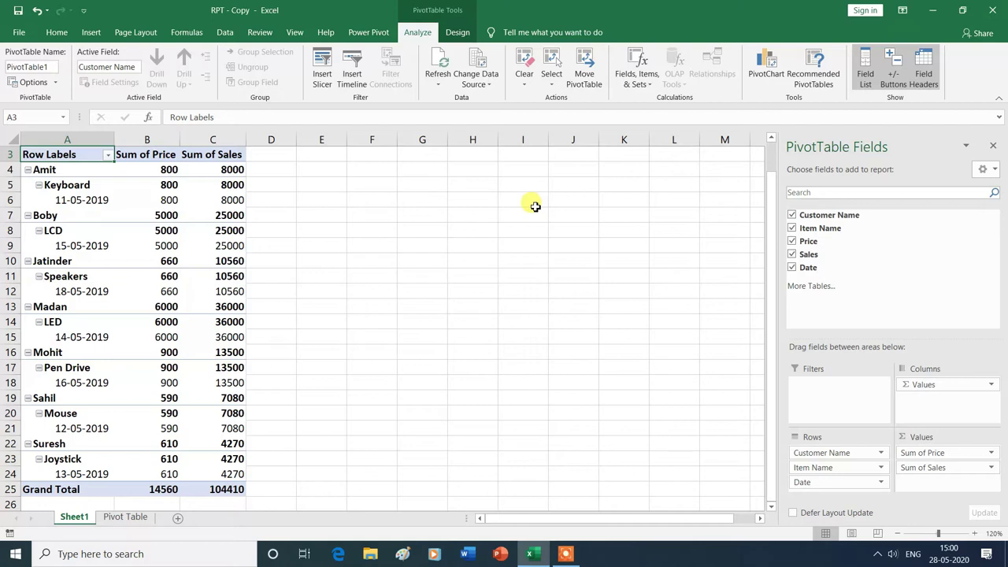
Step: Insert three slicers for the Customer Name, Item Name and Price fields
click(90, 34)
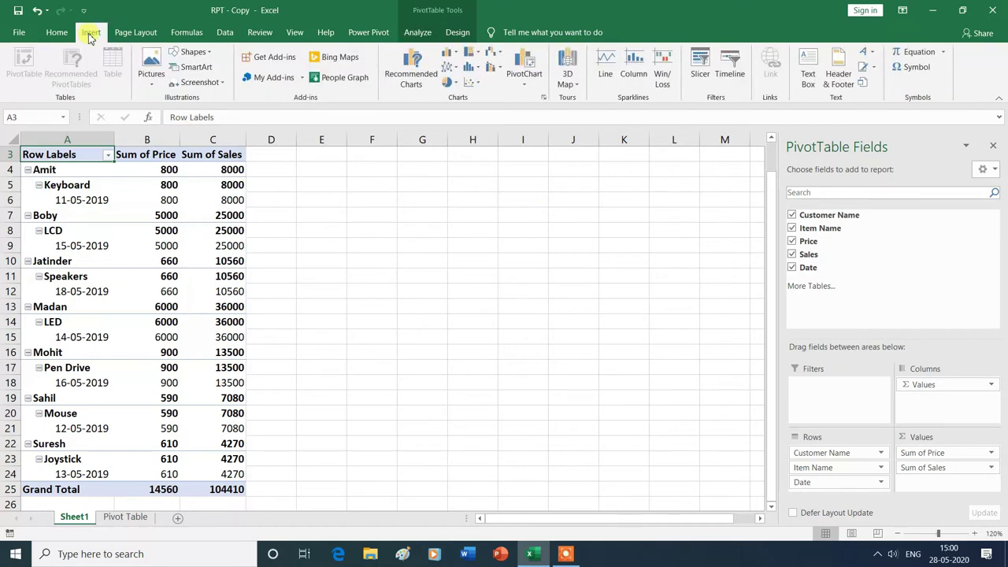
click(701, 73)
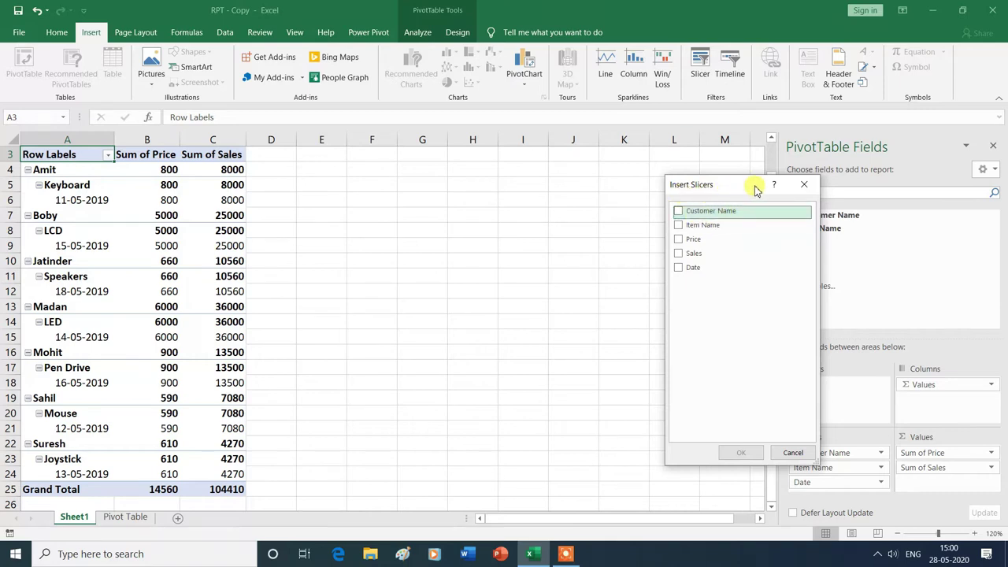
drag(756, 190, 540, 190)
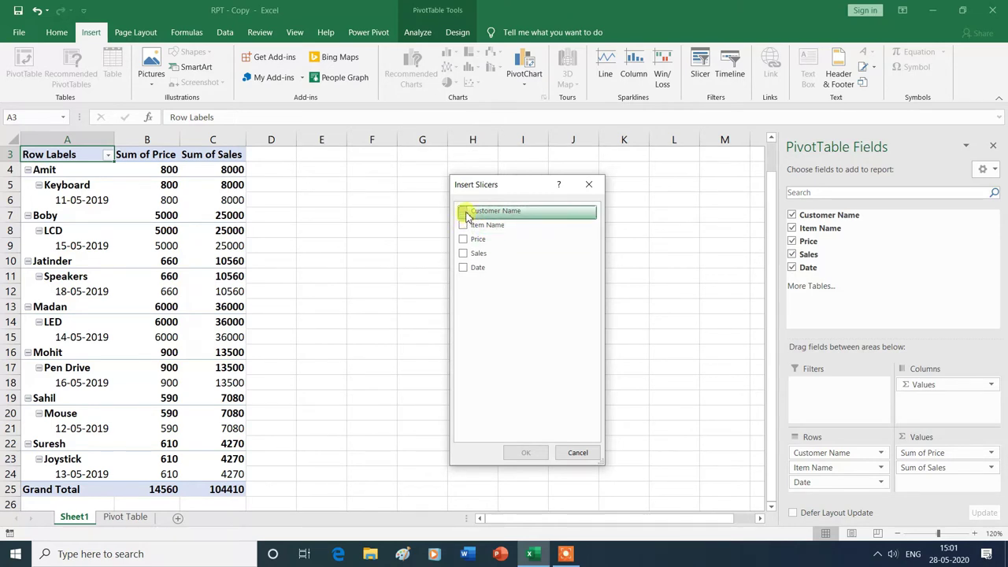
click(464, 211)
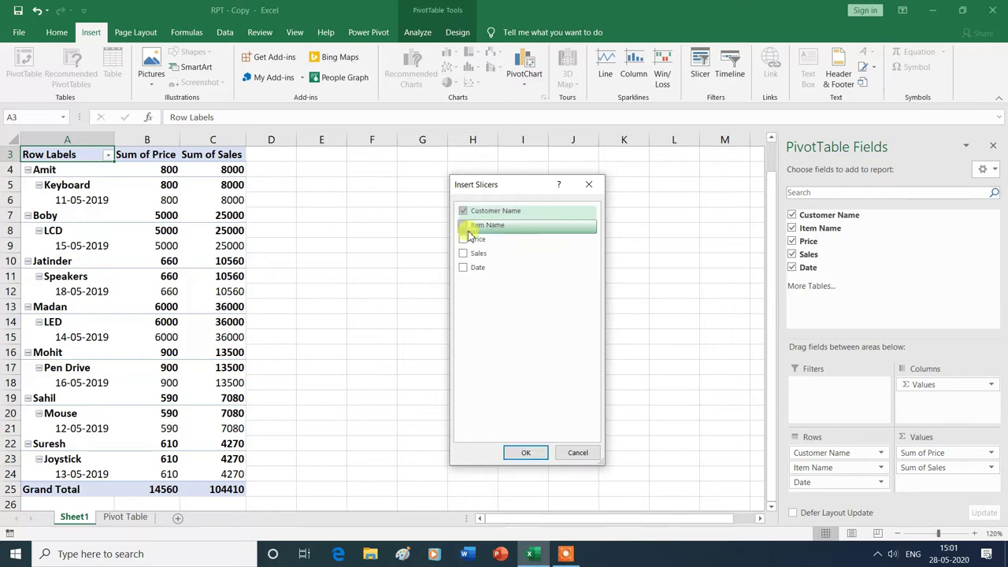
click(464, 225)
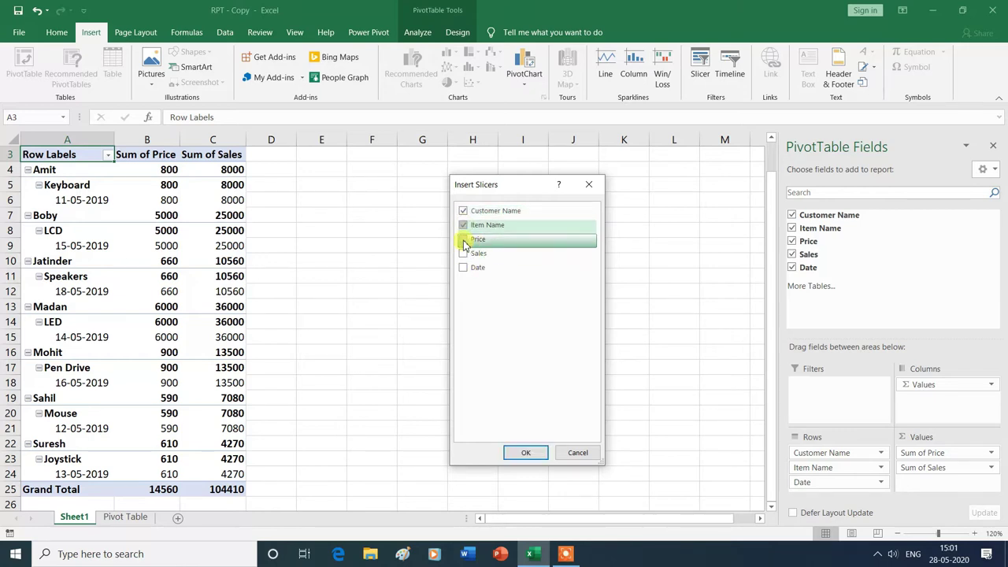
click(464, 241)
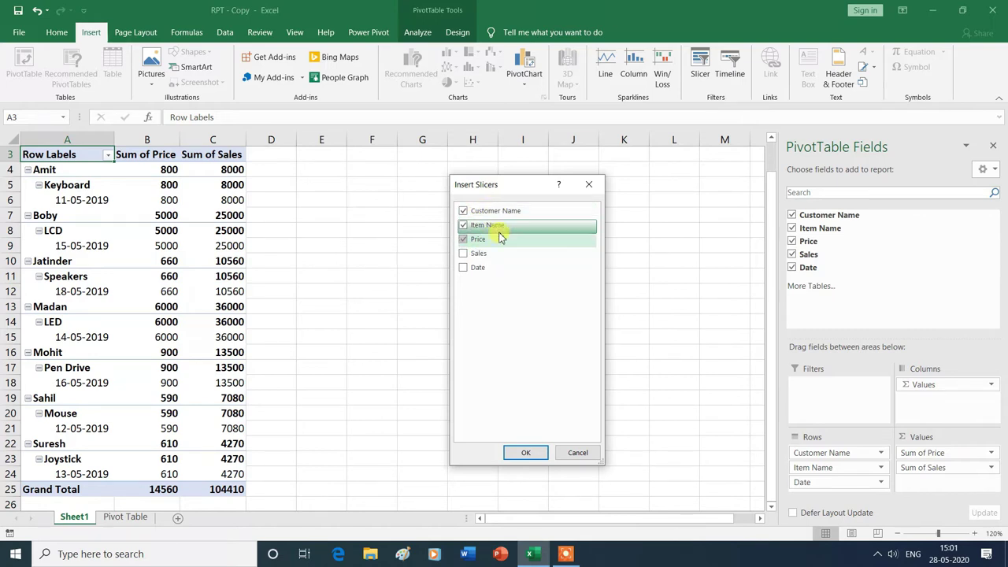
click(540, 455)
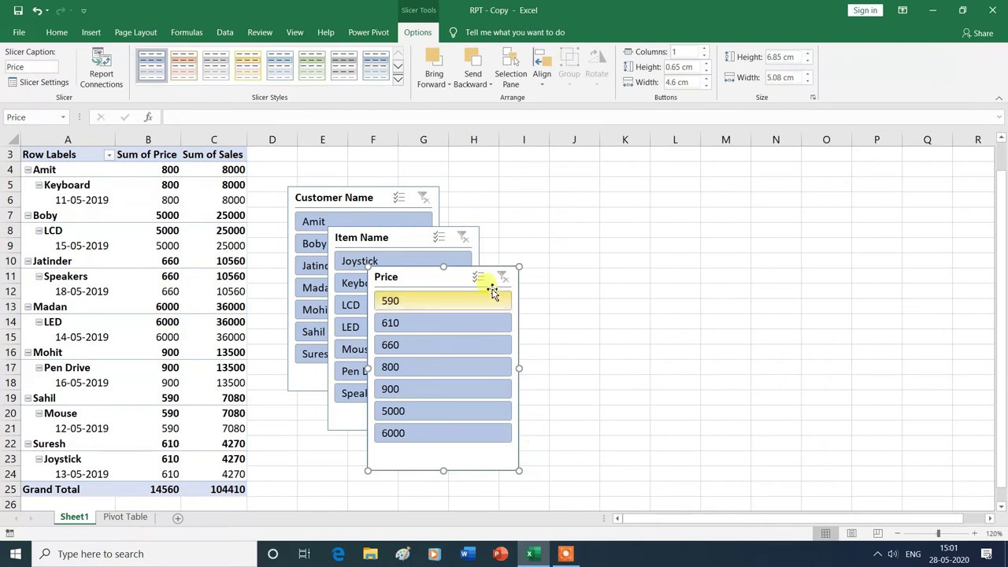
Step: Place Customer Name around columns G–I, Item Name around K–M, and Price at the far right
mouse_move(469, 266)
mouse_down()
mouse_move(867, 190)
mouse_move(911, 170)
mouse_up()
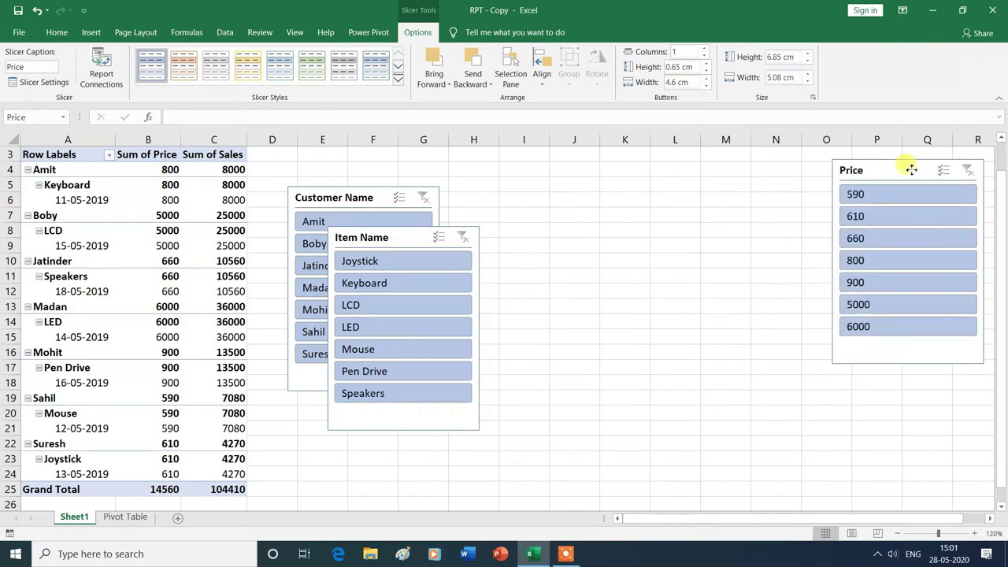
drag(408, 234, 704, 173)
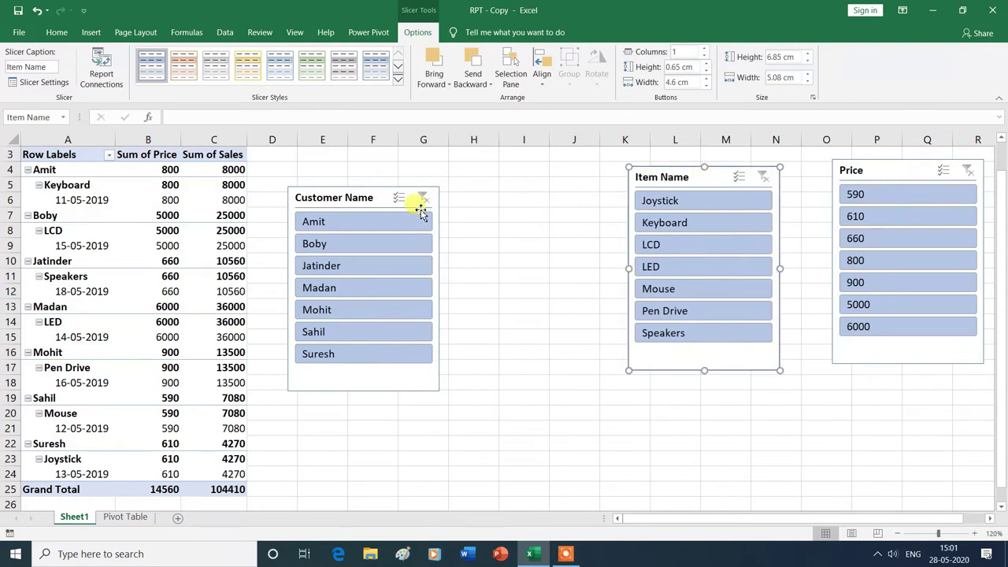
drag(381, 200, 495, 180)
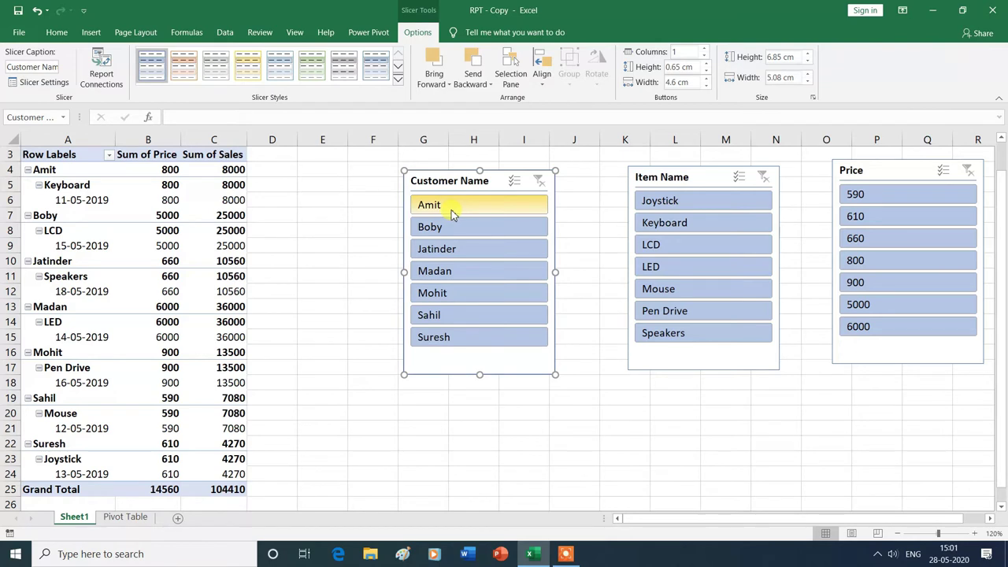
Step: Filter the Customer Name slicer to Amit, then to Boby, leaving Boby's single LCD sale
click(454, 206)
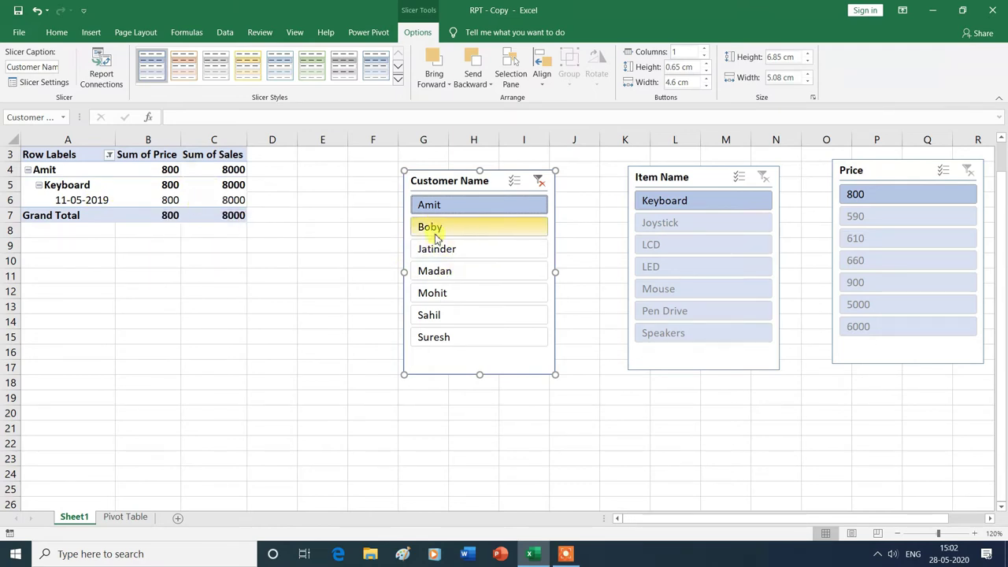
click(439, 234)
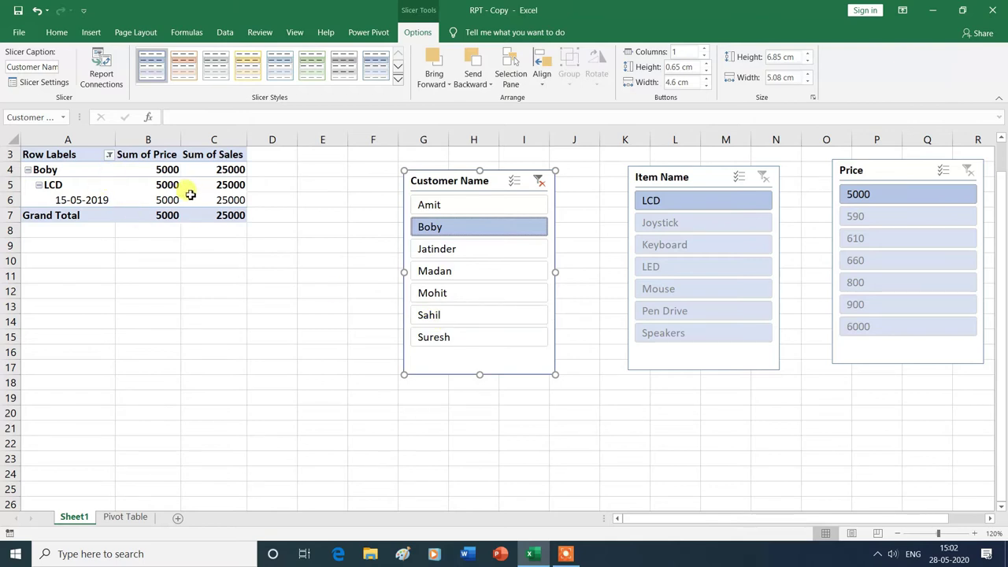
mouse_move(190, 195)
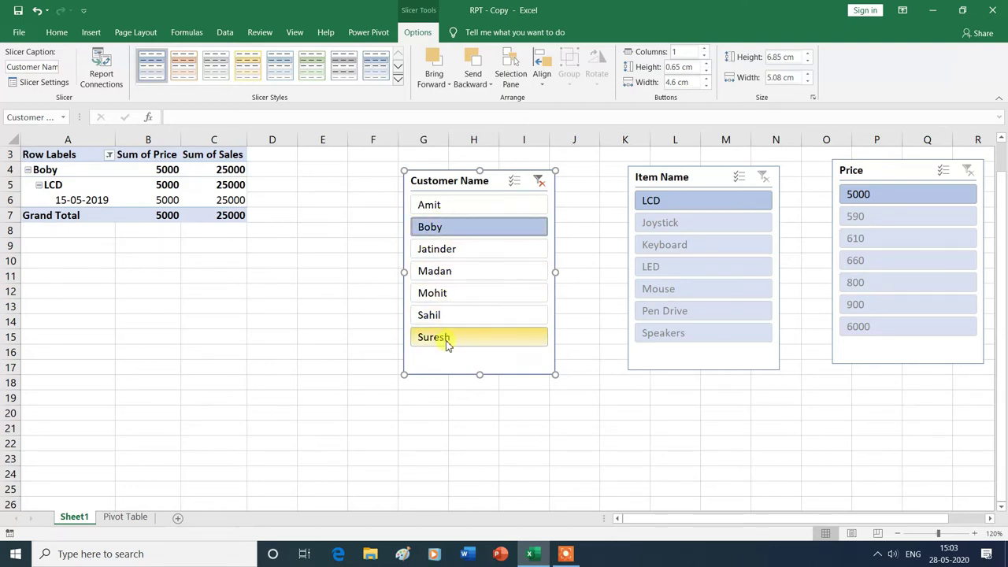
Step: Multi-select Mohit and Suresh in the Customer Name slicer, then clear the customer filter
click(513, 183)
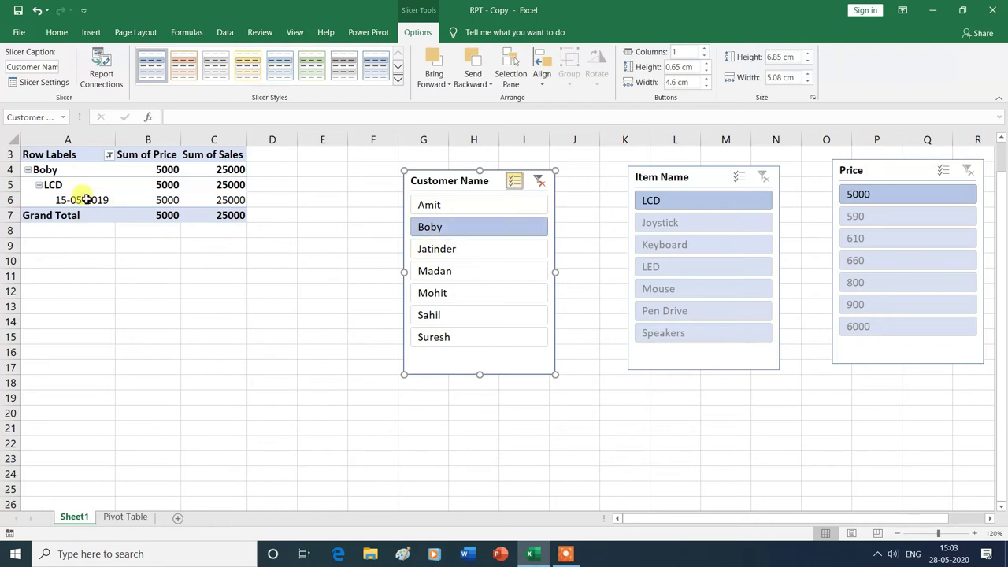
click(454, 297)
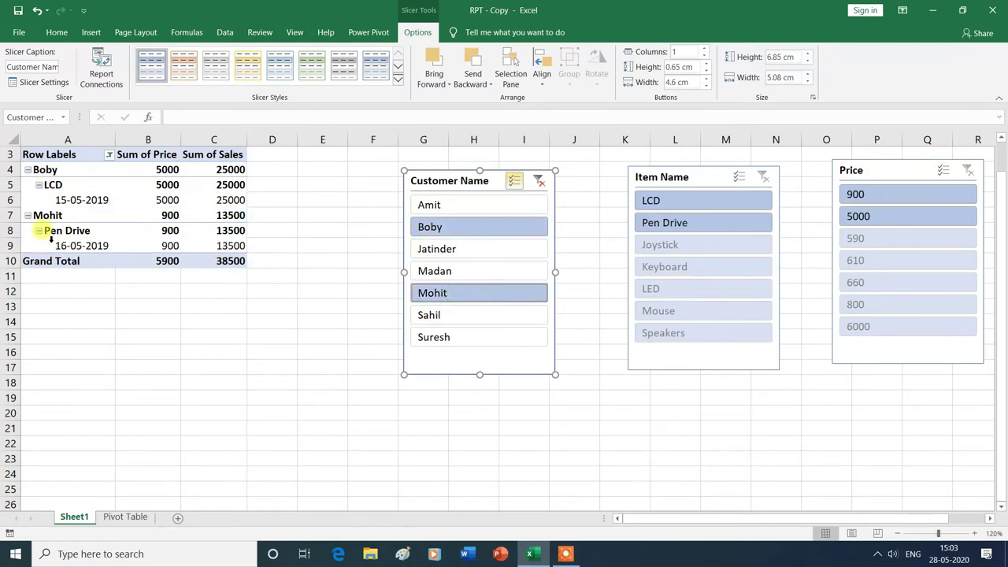
click(459, 342)
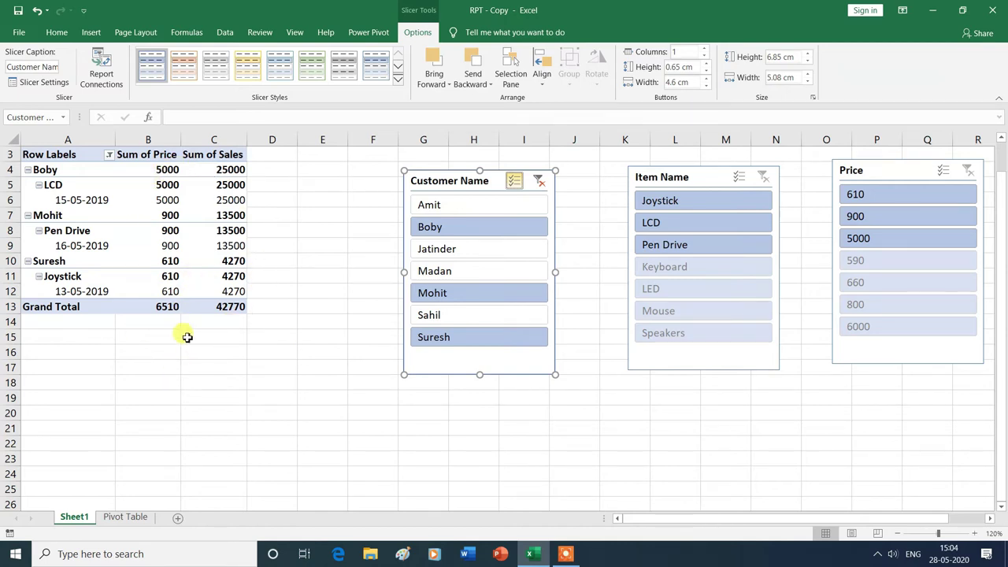
click(540, 183)
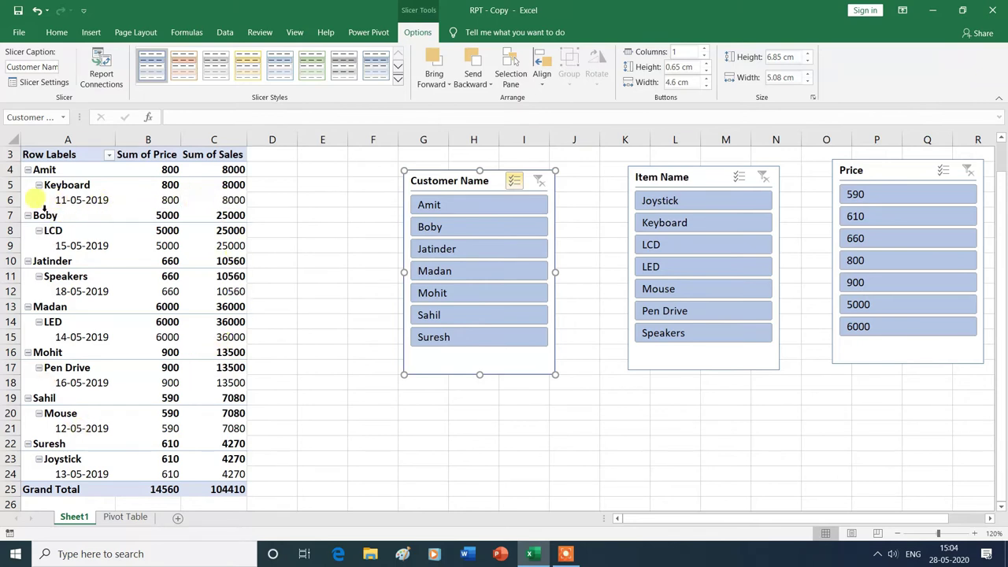
Step: Filter the Item Name slicer to LCD, then Mouse, then Speakers, then clear the item filter
mouse_move(201, 272)
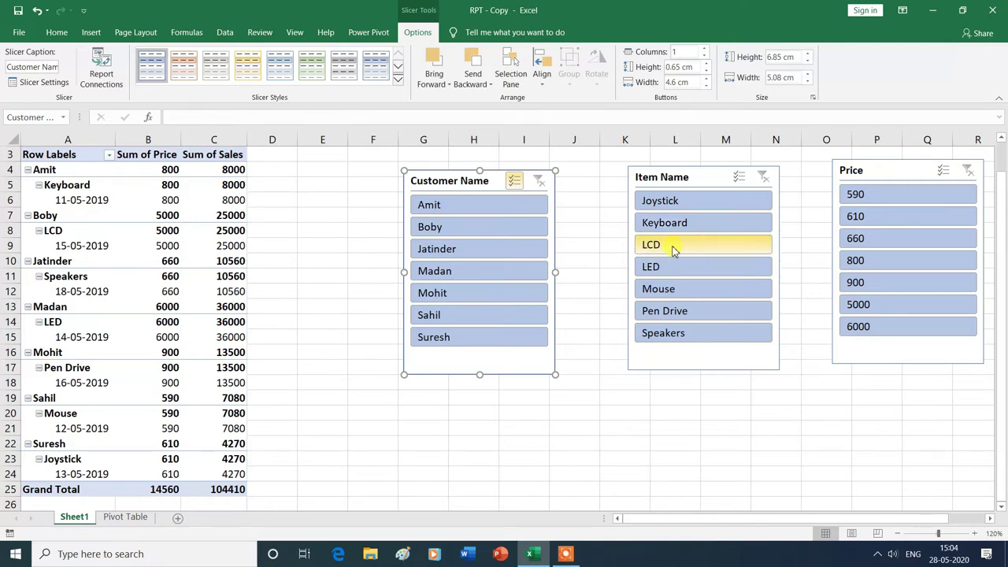
click(673, 249)
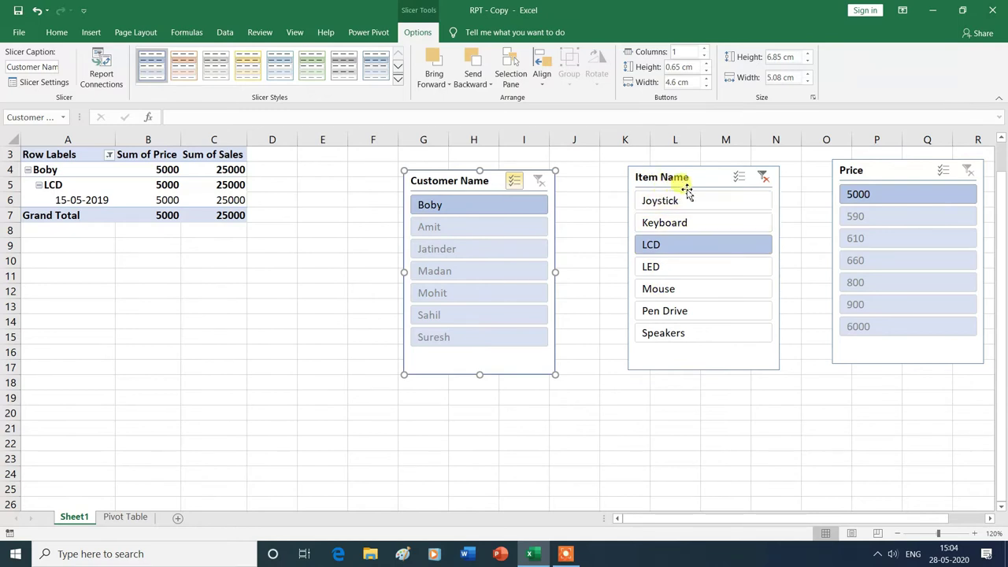
click(672, 296)
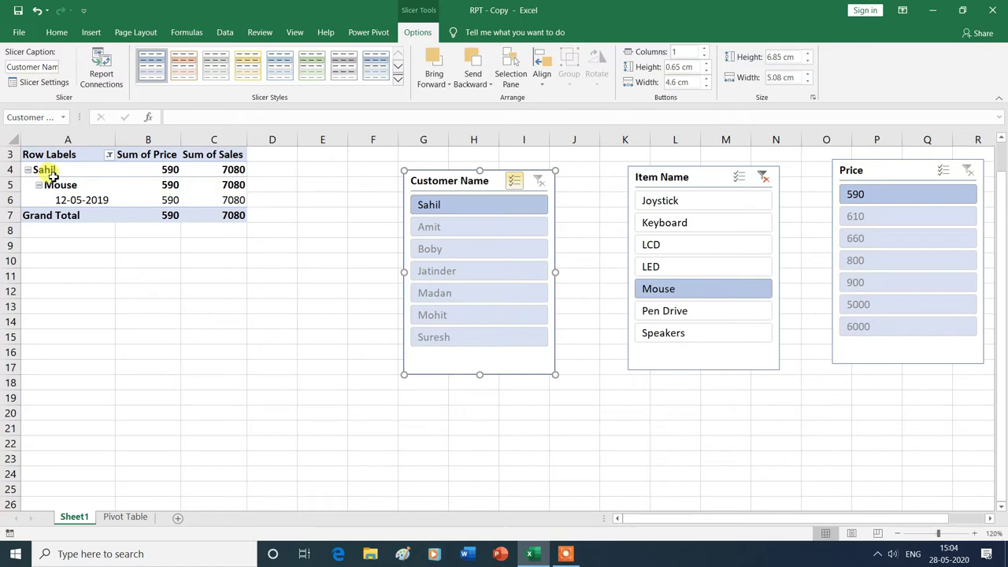
click(662, 335)
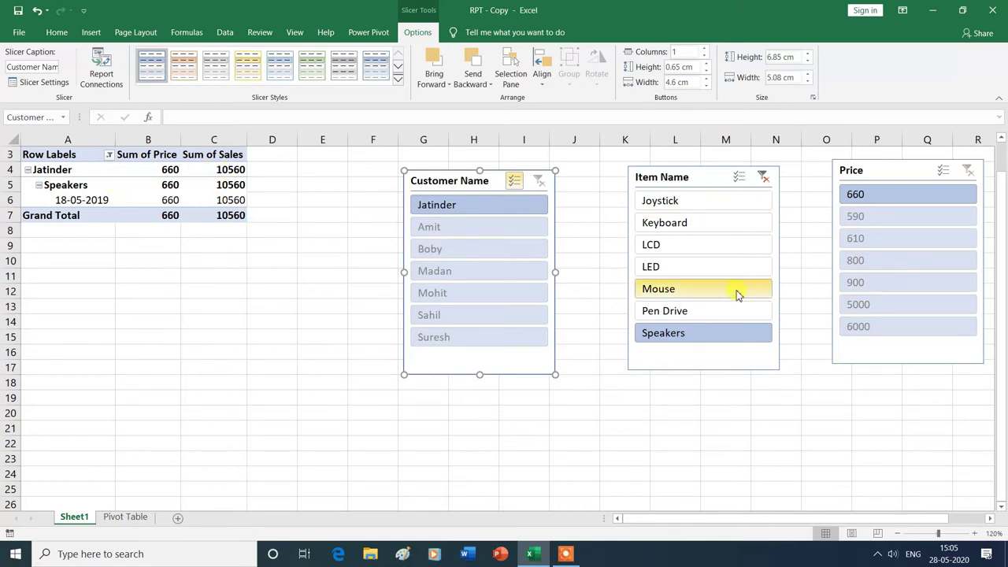
click(762, 180)
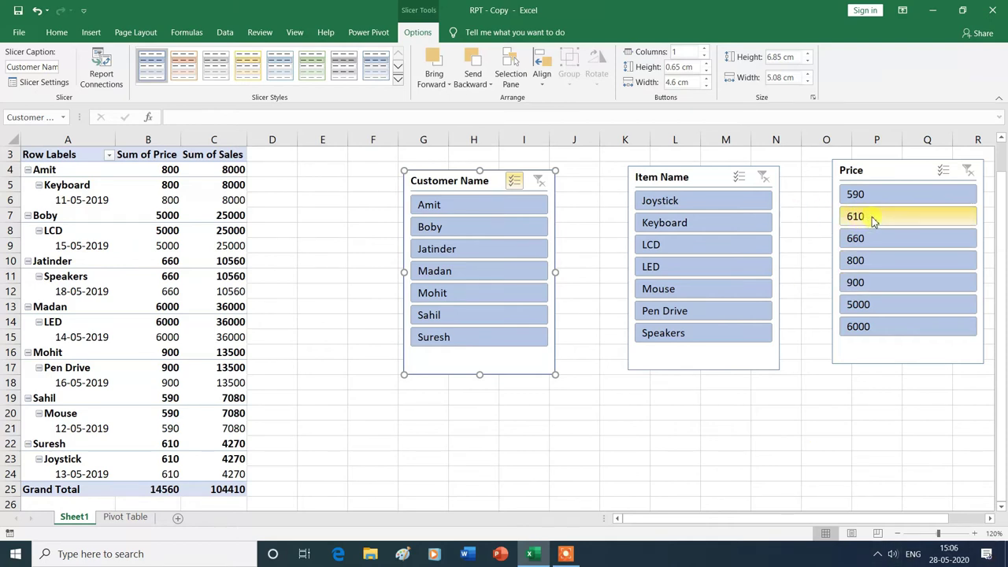
Step: Filter the Price slicer to 610, then 5000, and add the Item Name slicer to the selection
click(872, 219)
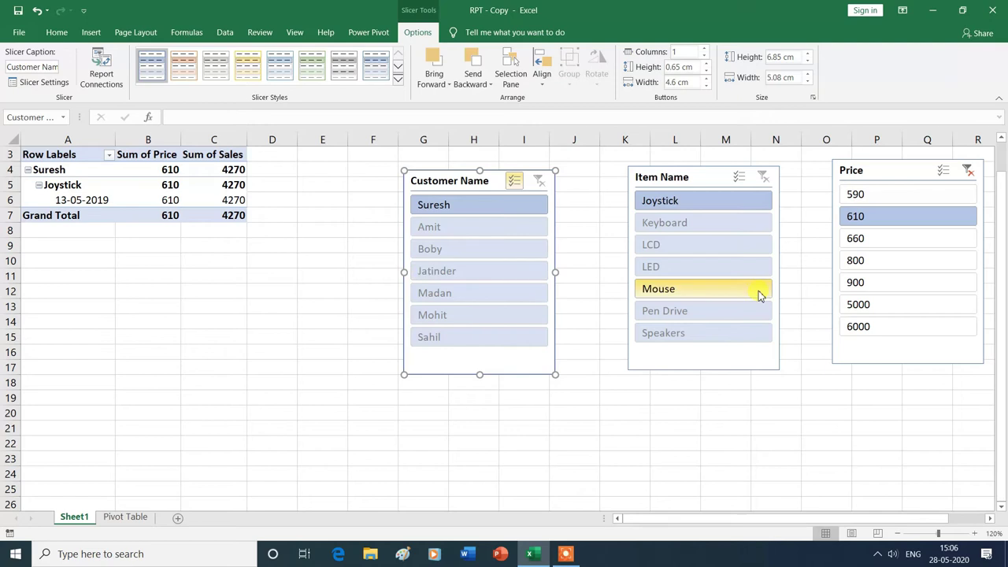
click(860, 306)
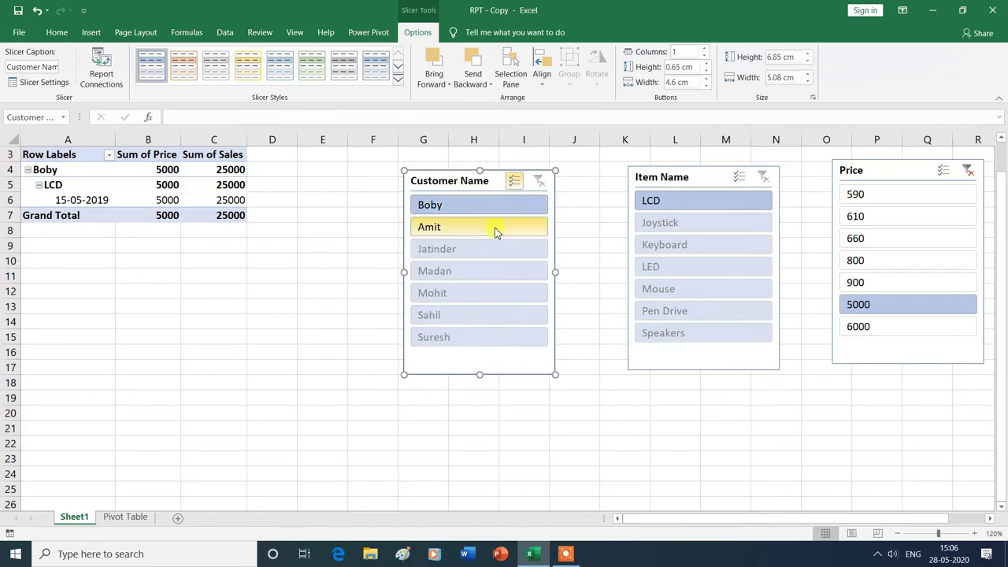
ctrl+click(713, 178)
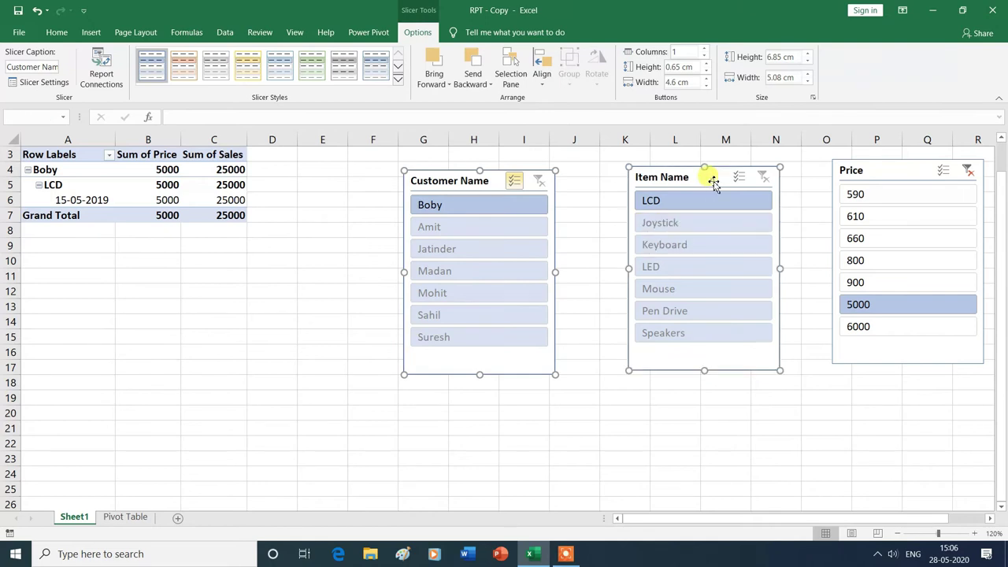
Step: Add the Price slicer to the selection and delete all three slicers
ctrl+click(914, 167)
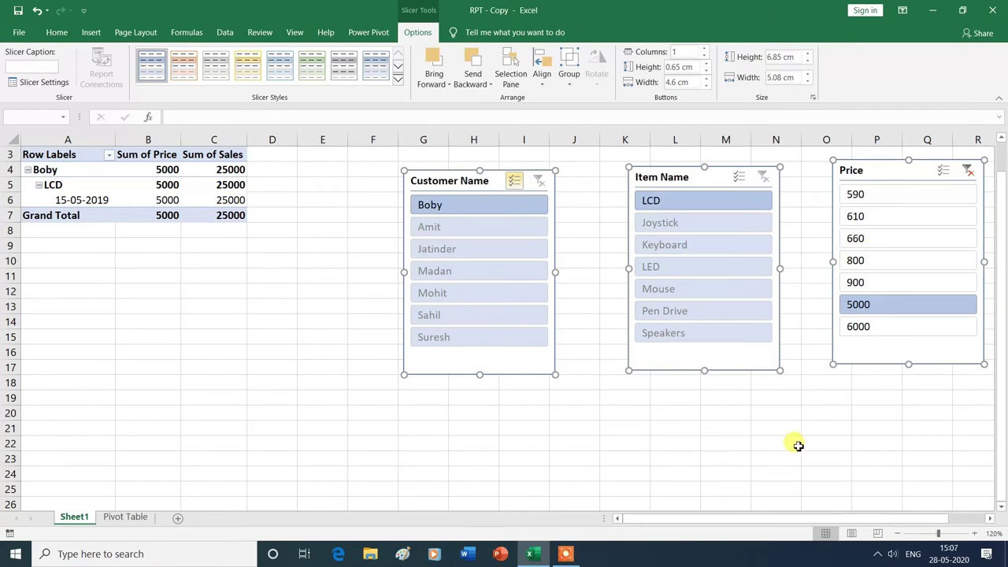
key(Delete)
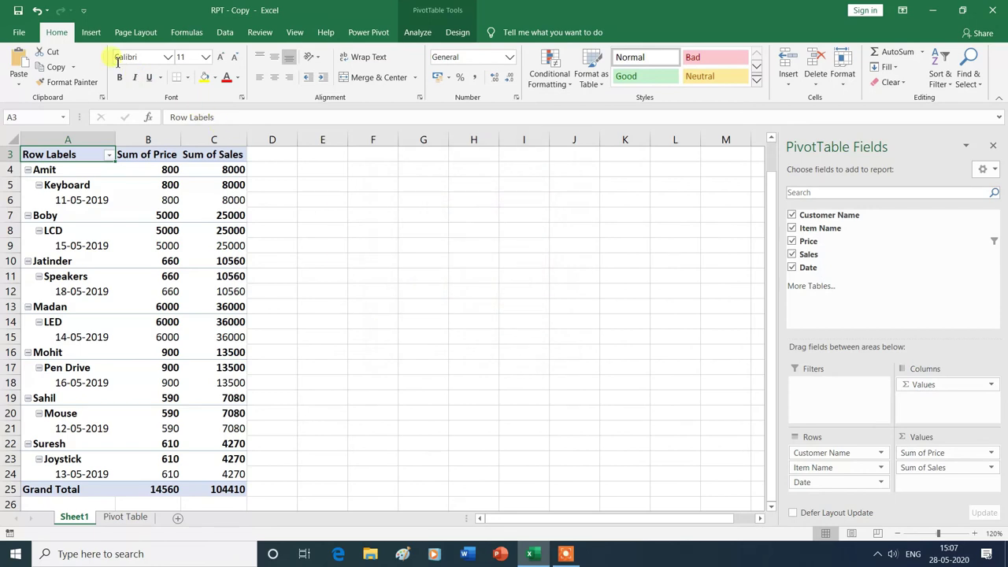
Step: Insert a timeline on the Date field to filter the pivot table
click(92, 33)
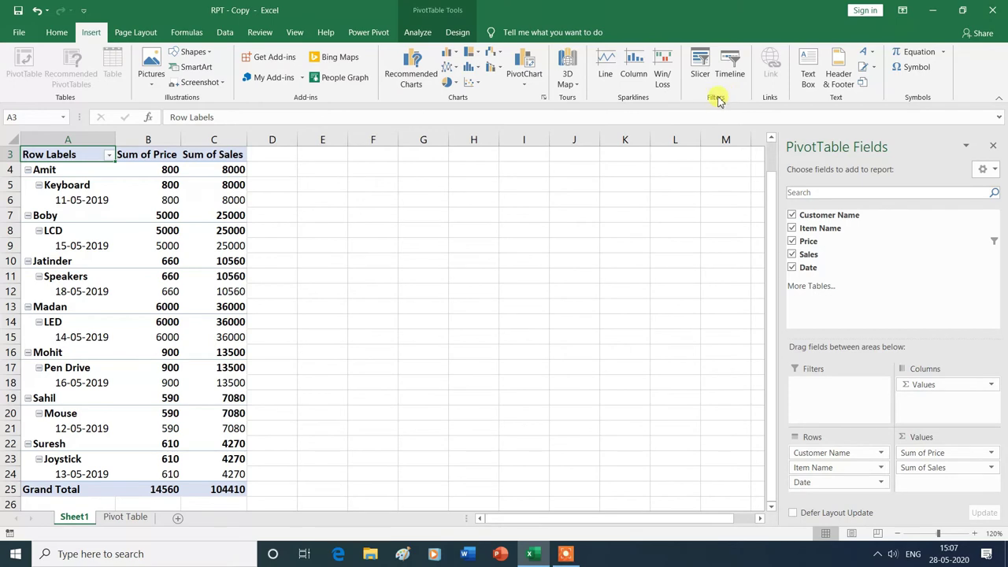
click(732, 71)
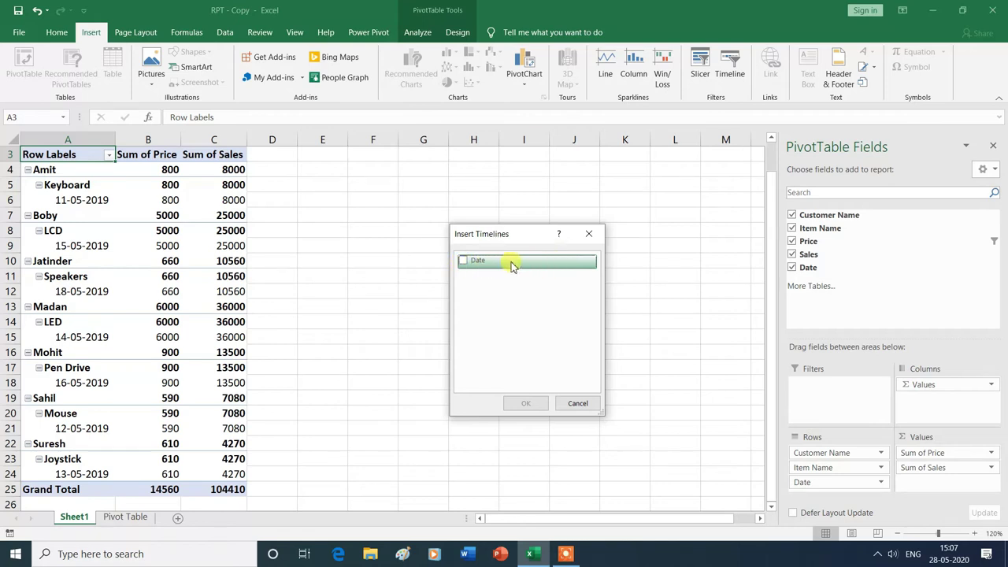
click(463, 263)
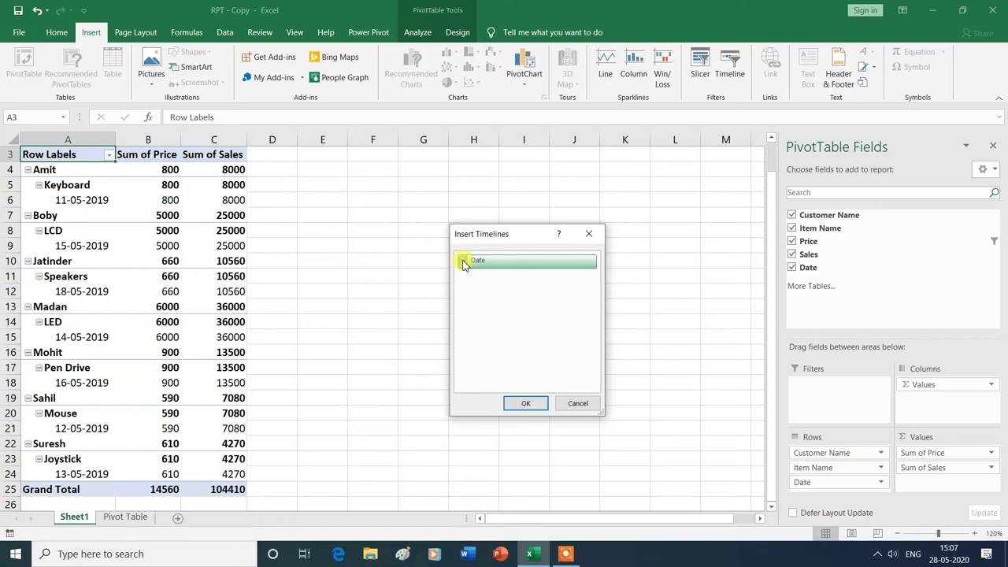
click(529, 405)
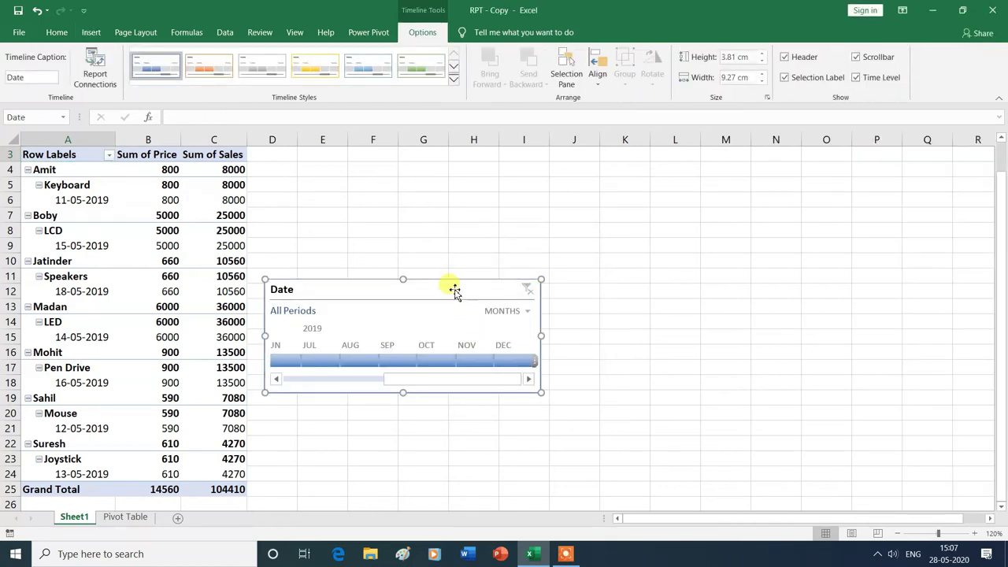
Step: Place the Date timeline beside the pivot table and resize it to 18.16 cm × 6.64 cm
drag(454, 291, 596, 235)
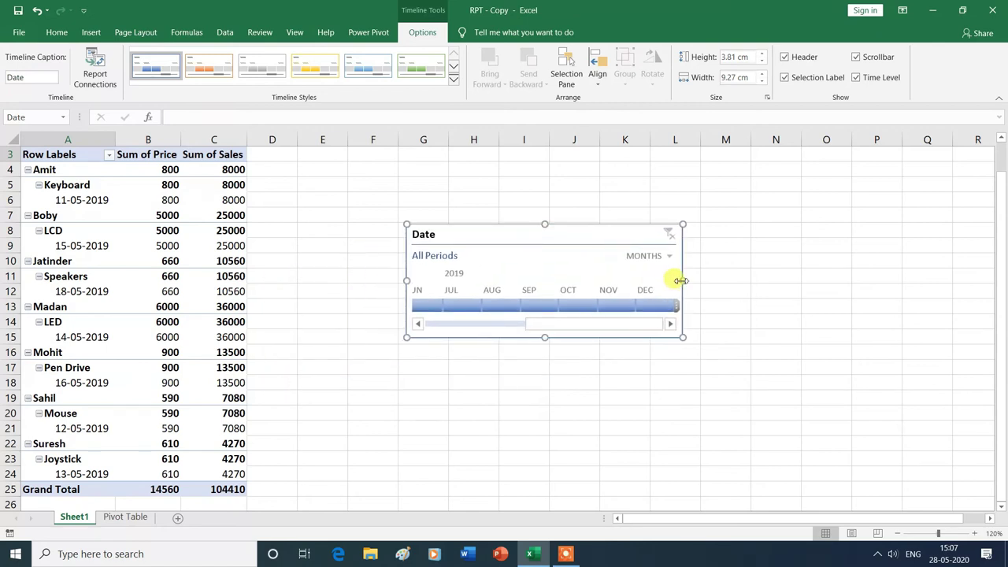
drag(680, 281, 947, 285)
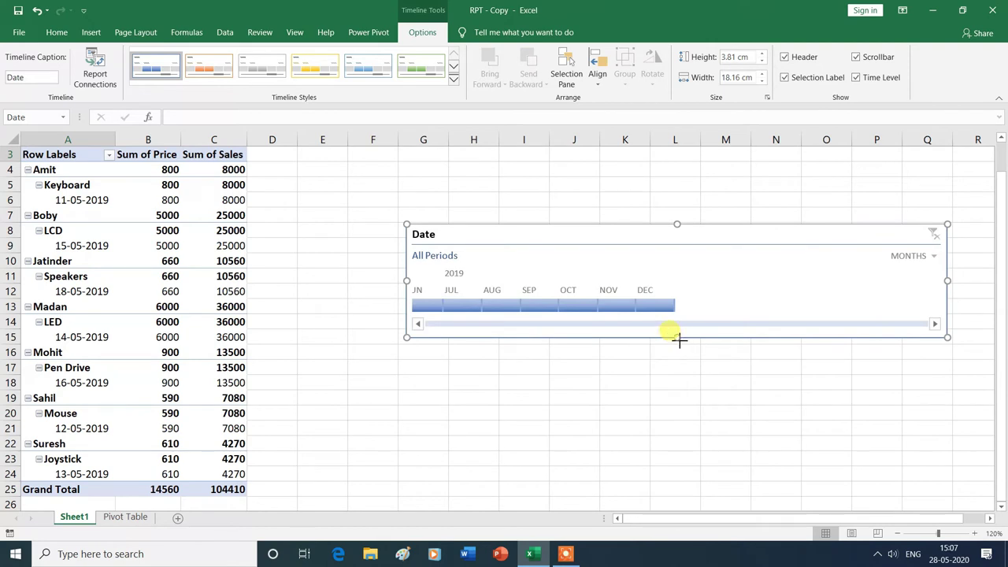
drag(677, 338, 677, 421)
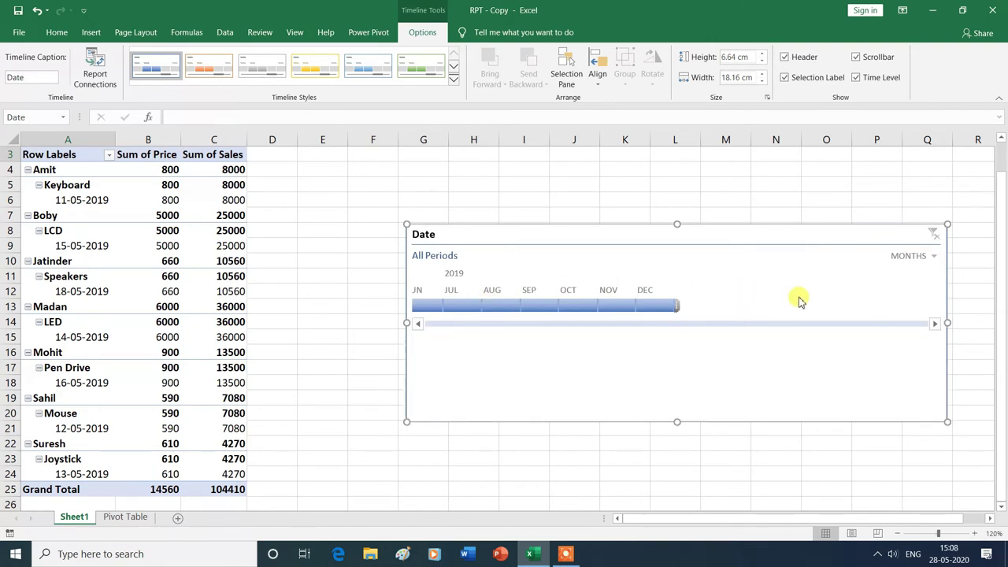
click(934, 258)
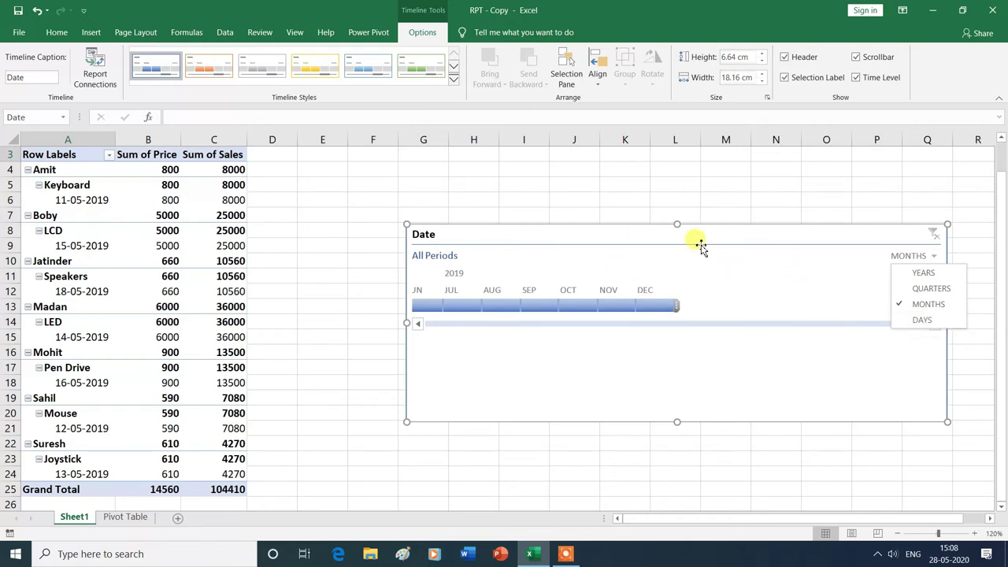
Step: Switch the Date timeline to the Years level and select 2019 as its filter
click(906, 273)
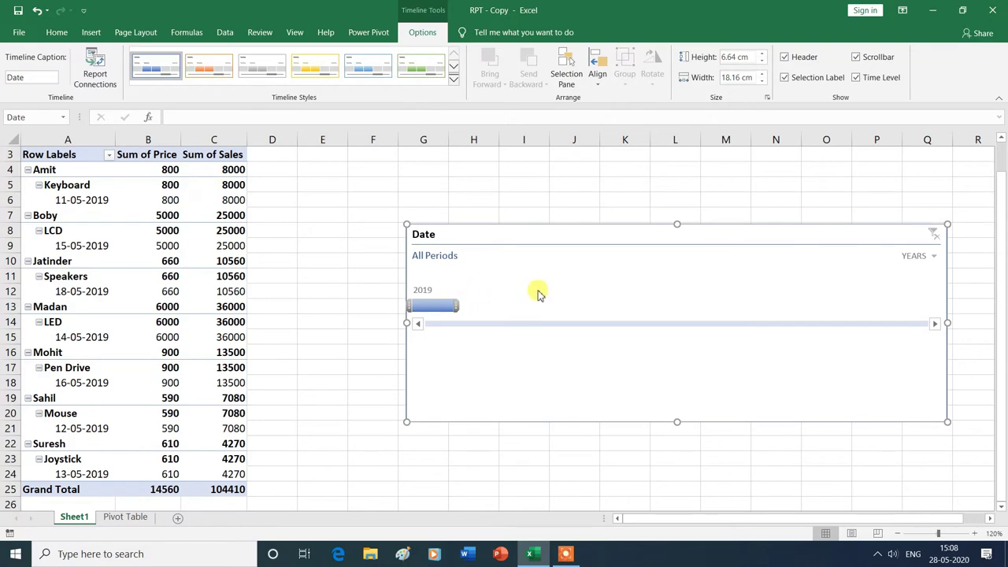
click(440, 307)
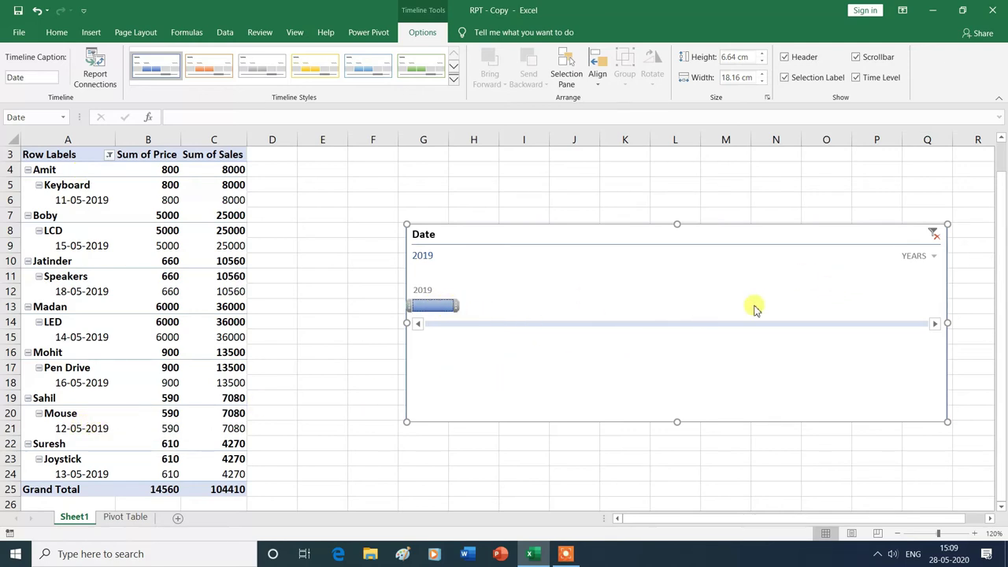
click(934, 257)
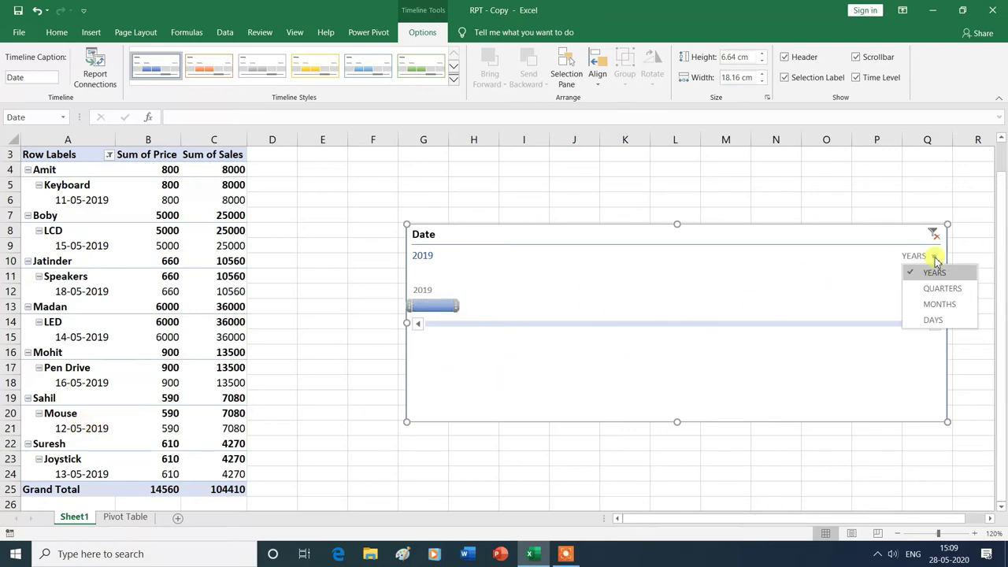
Step: On the Quarters timeline, try Q1, Q3 and Q4 2019, then settle on Q2 2019
click(913, 293)
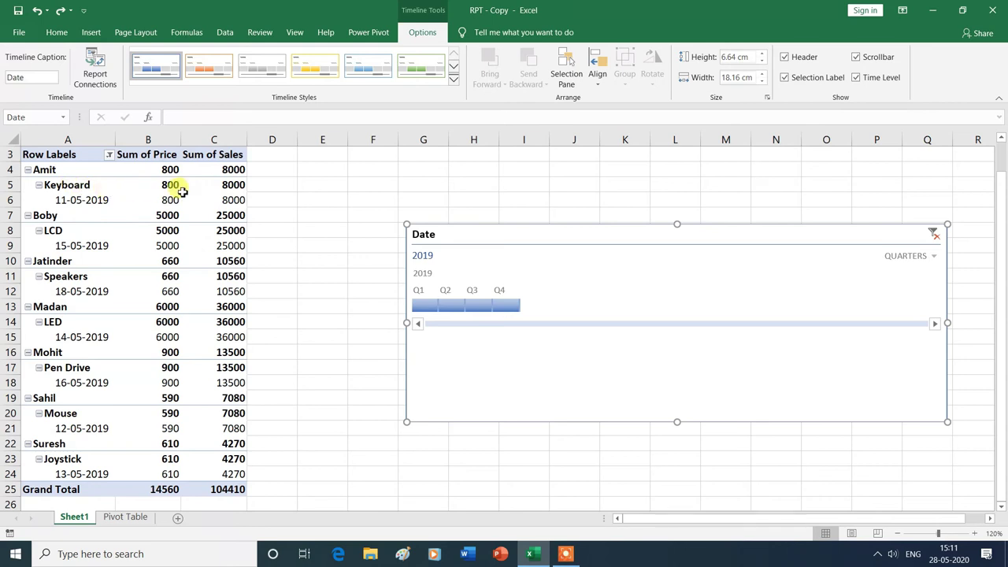
mouse_move(182, 192)
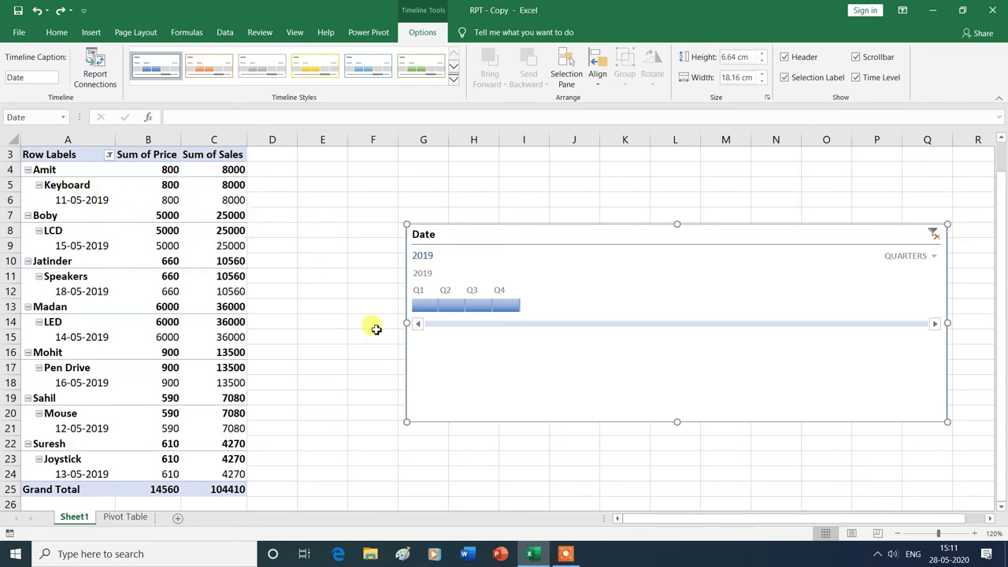
click(429, 310)
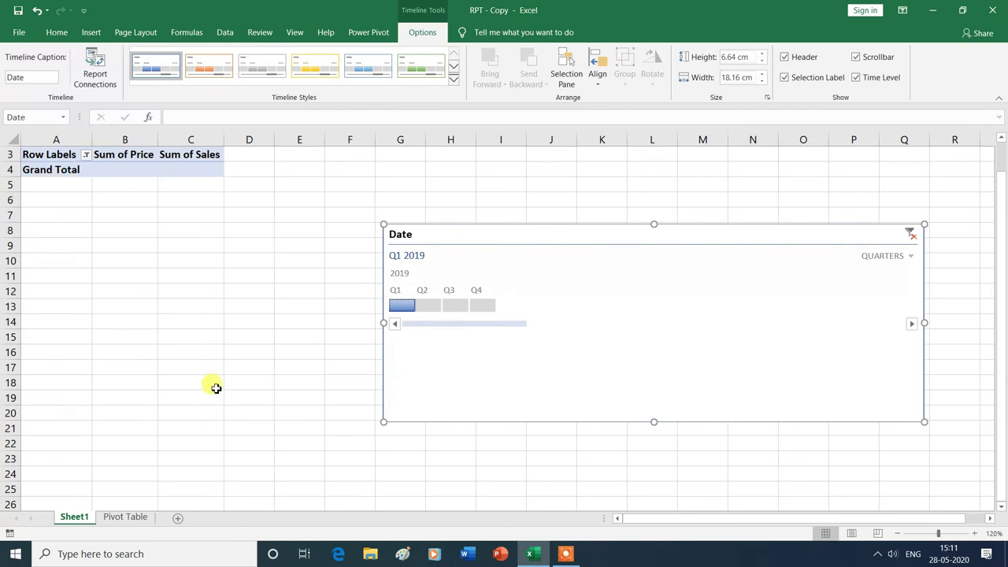
click(455, 306)
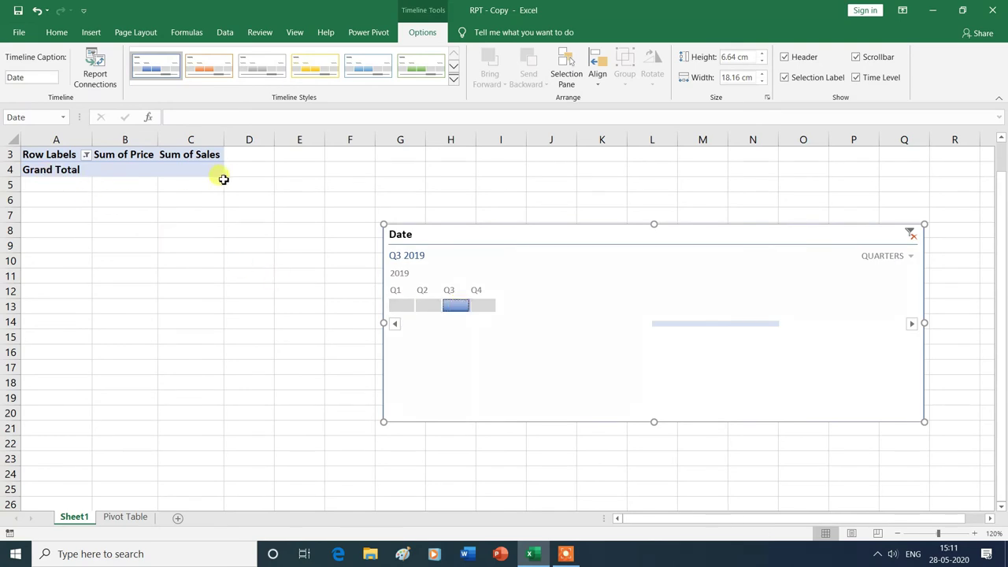
click(481, 307)
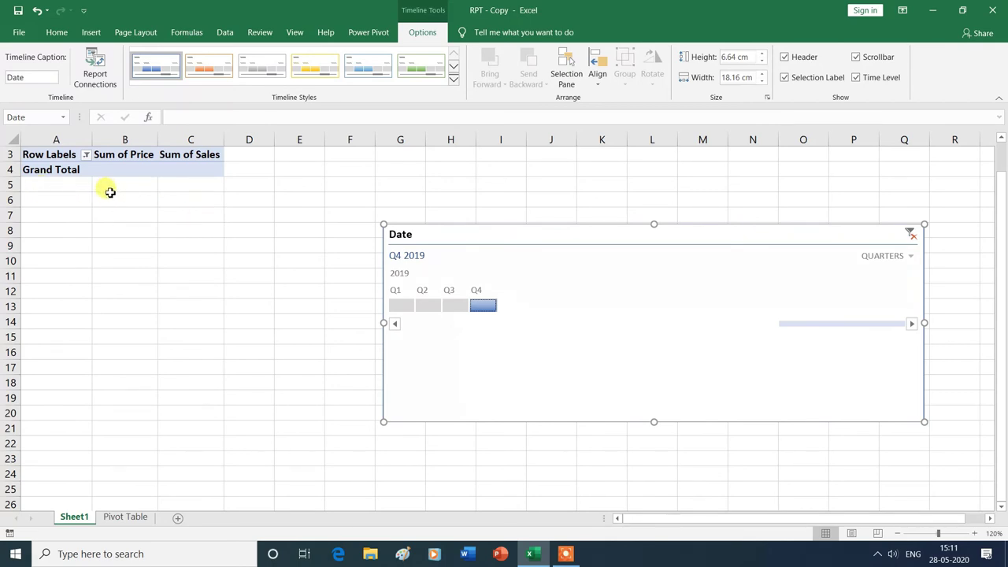
click(427, 308)
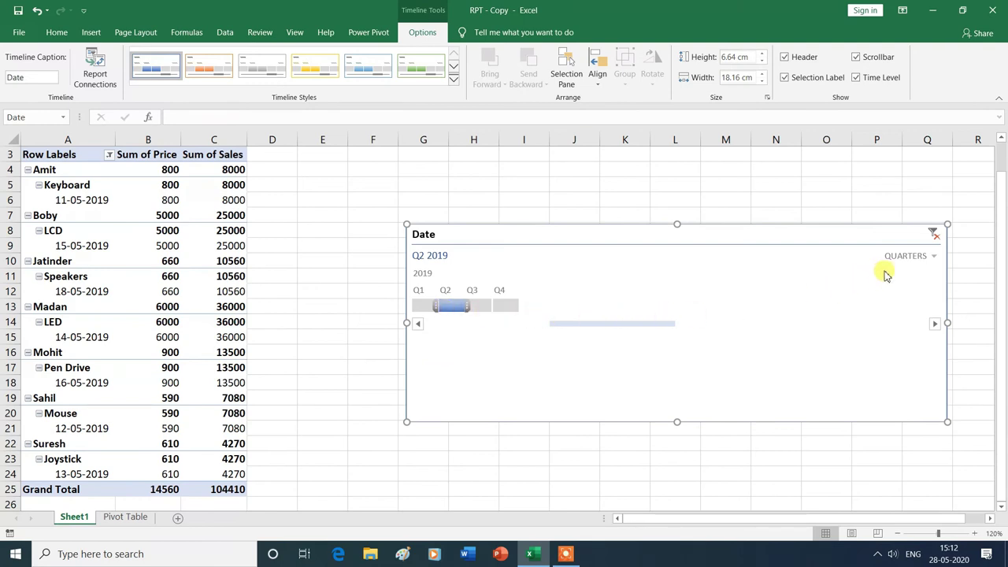
click(935, 256)
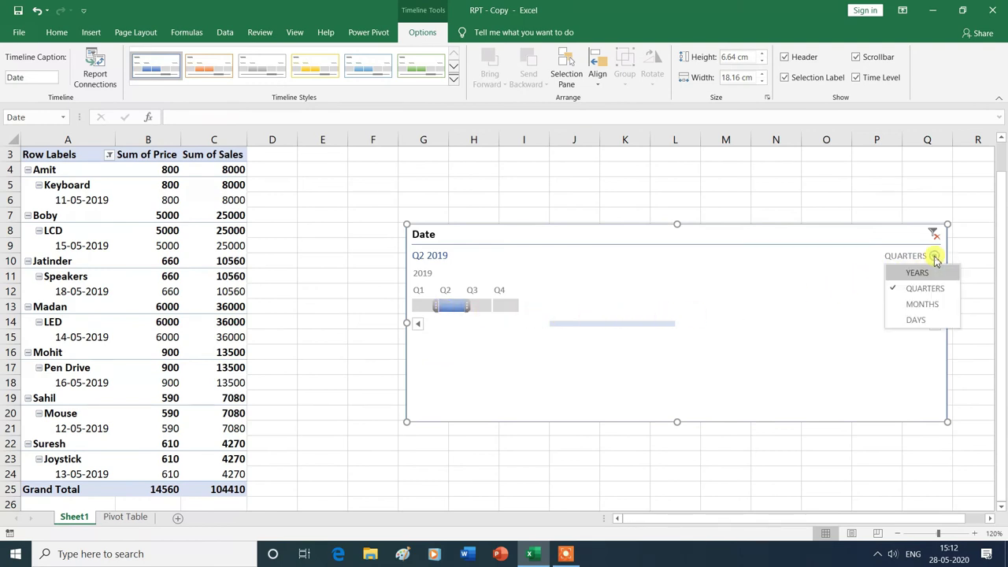
Step: Change the timeline from Quarters to Months, with April–June 2019 still highlighted
click(920, 304)
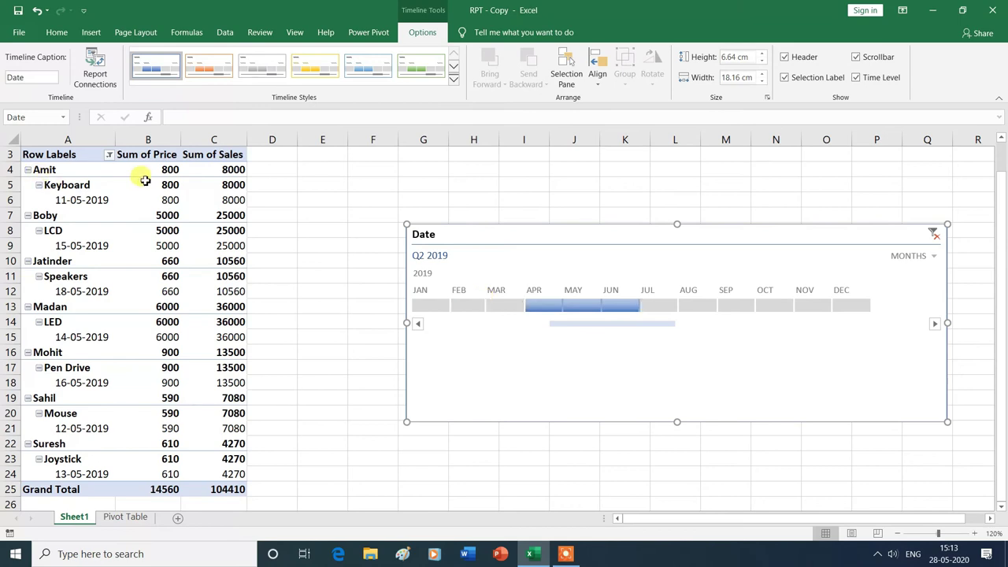
mouse_move(235, 272)
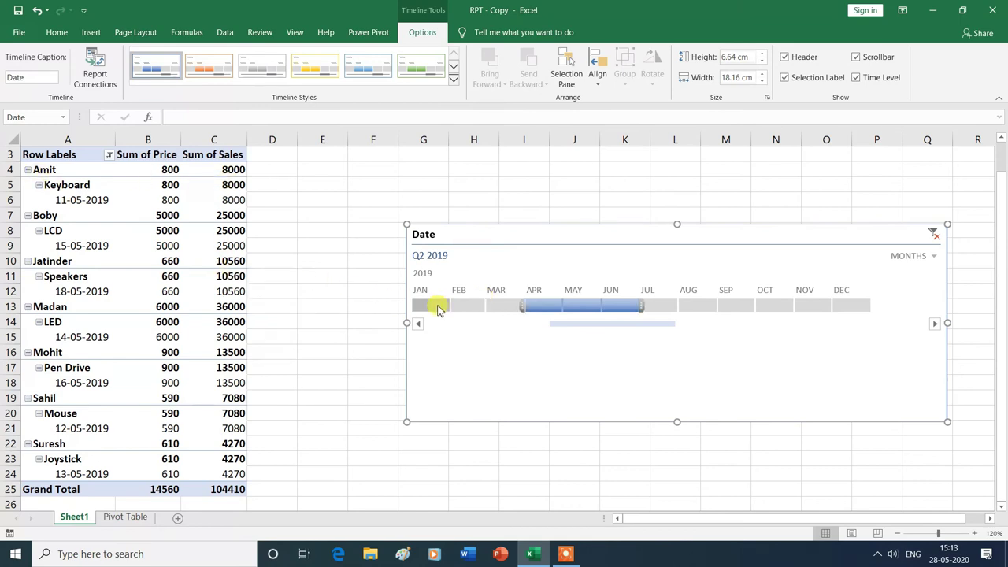
Step: Step the month filter through January, February, March, April, May and June 2019
click(435, 307)
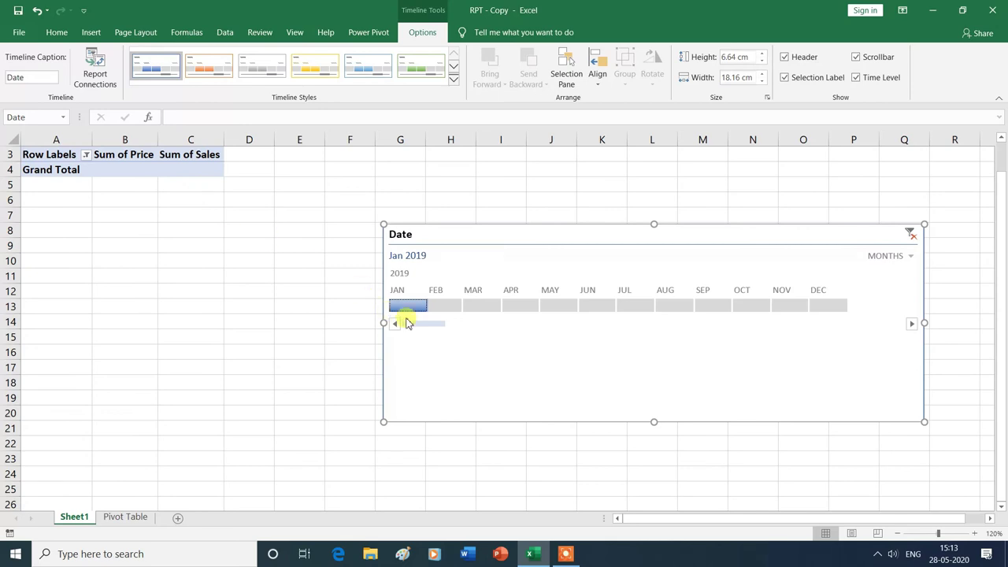
click(445, 305)
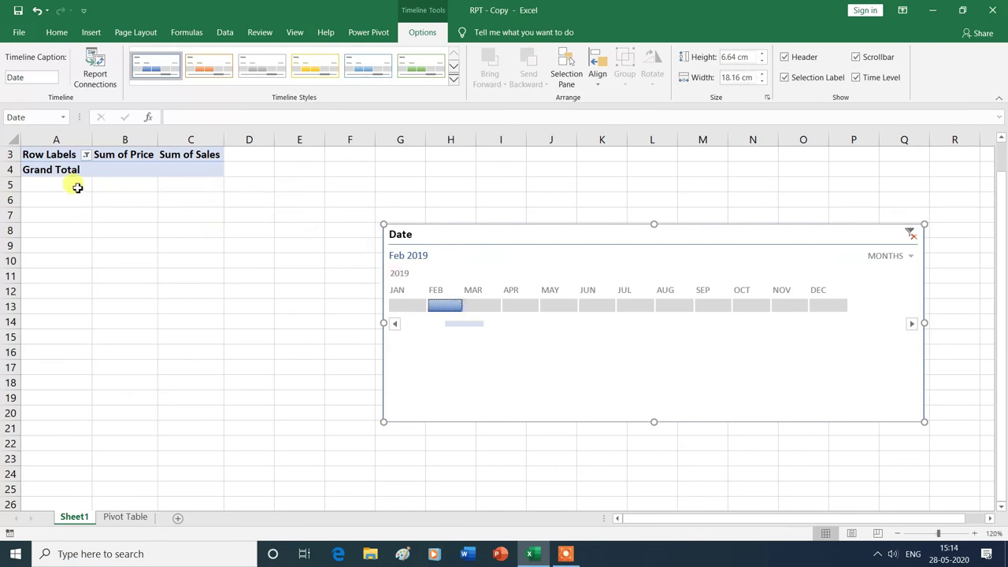
click(475, 297)
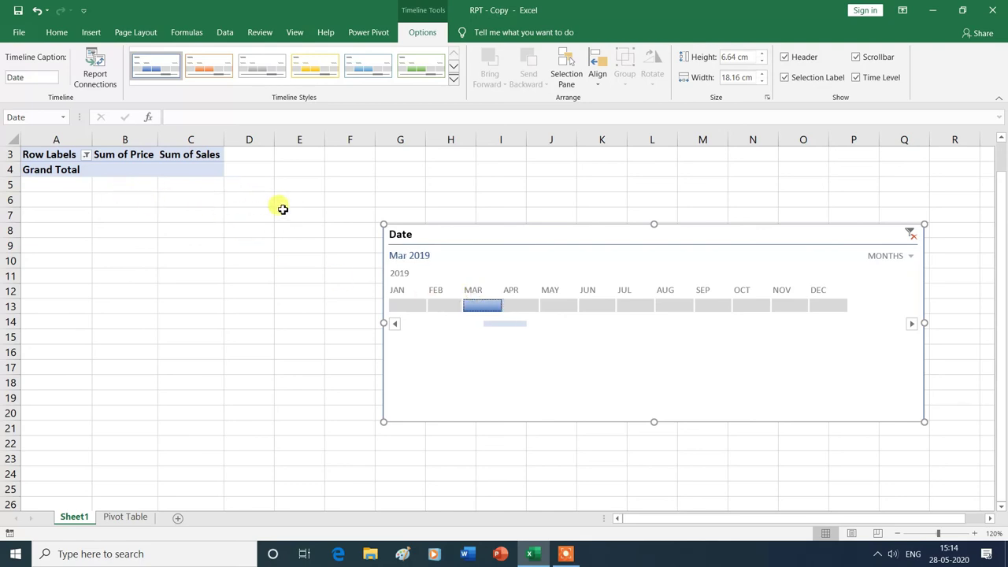
click(512, 294)
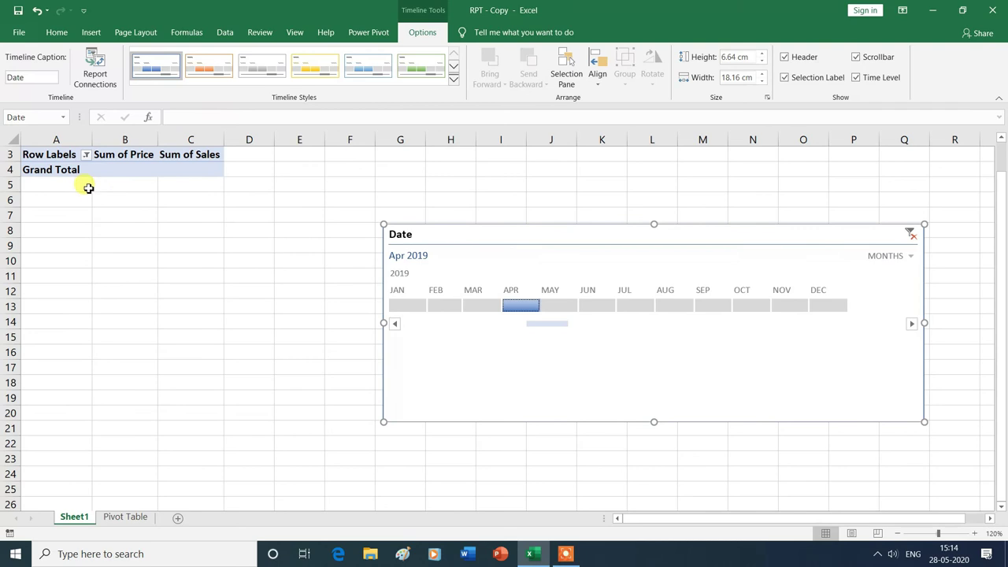
click(553, 294)
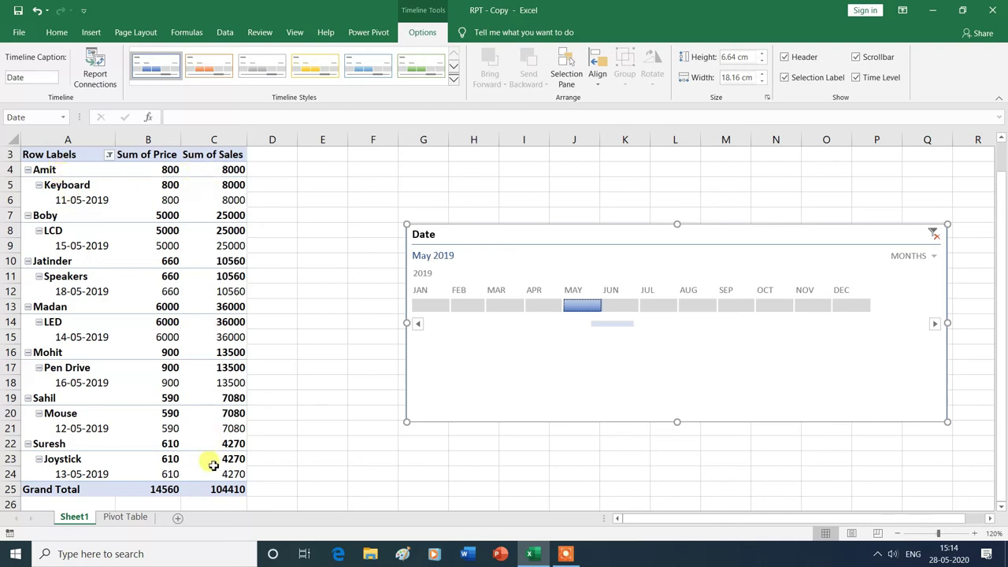
click(613, 304)
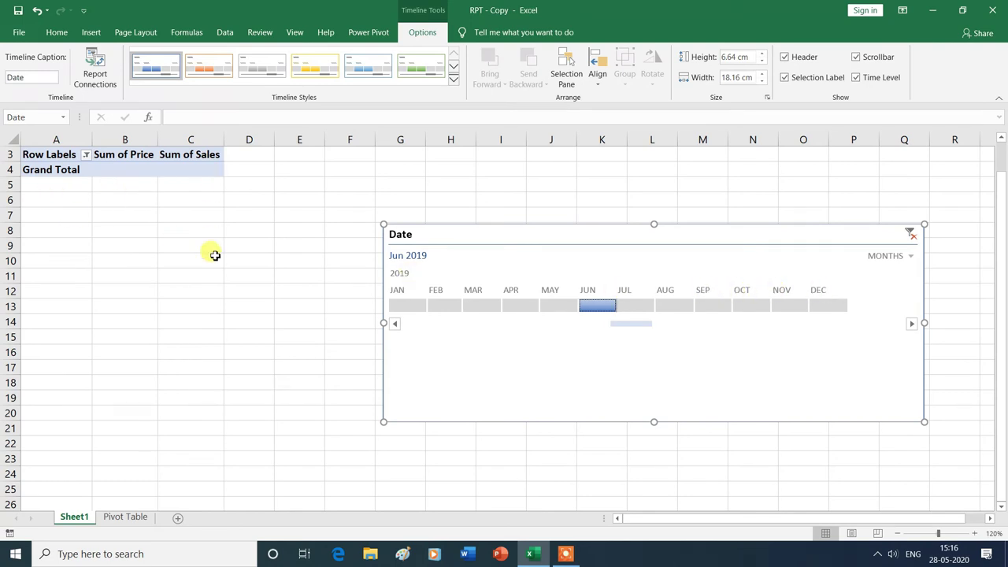
Step: Undo the June filter so the timeline is back on May 2019 alone
key(ctrl+z)
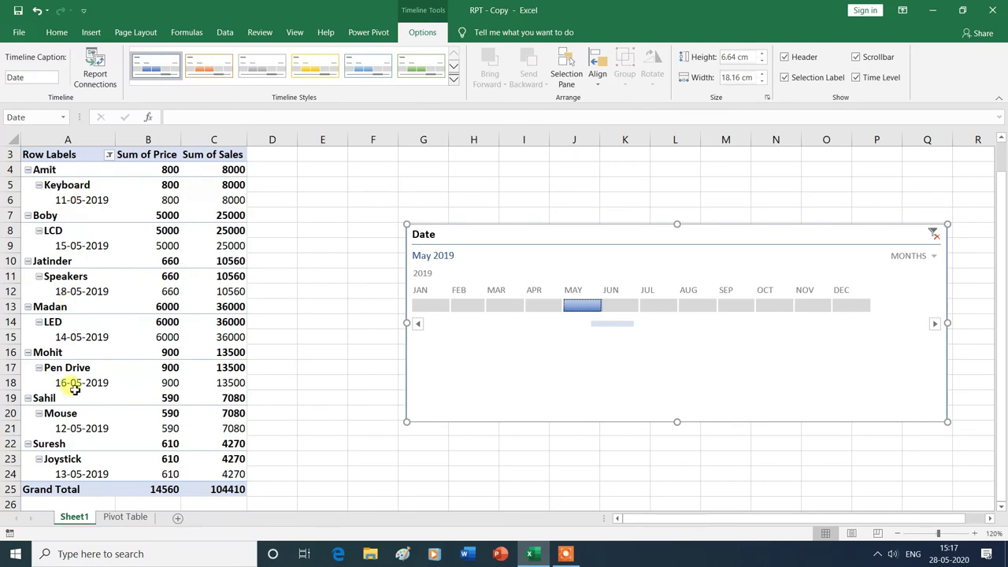
drag(560, 306, 517, 307)
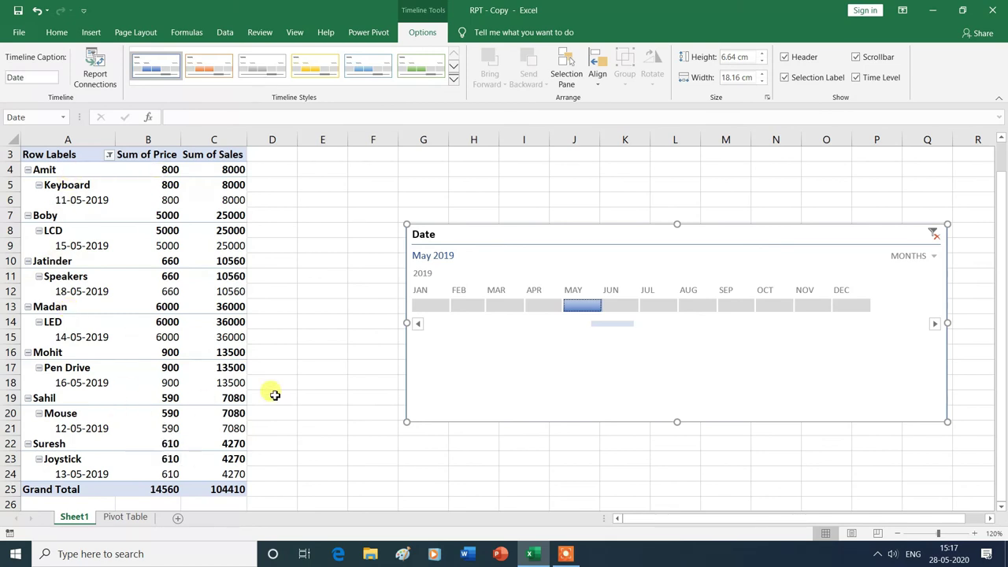
click(933, 256)
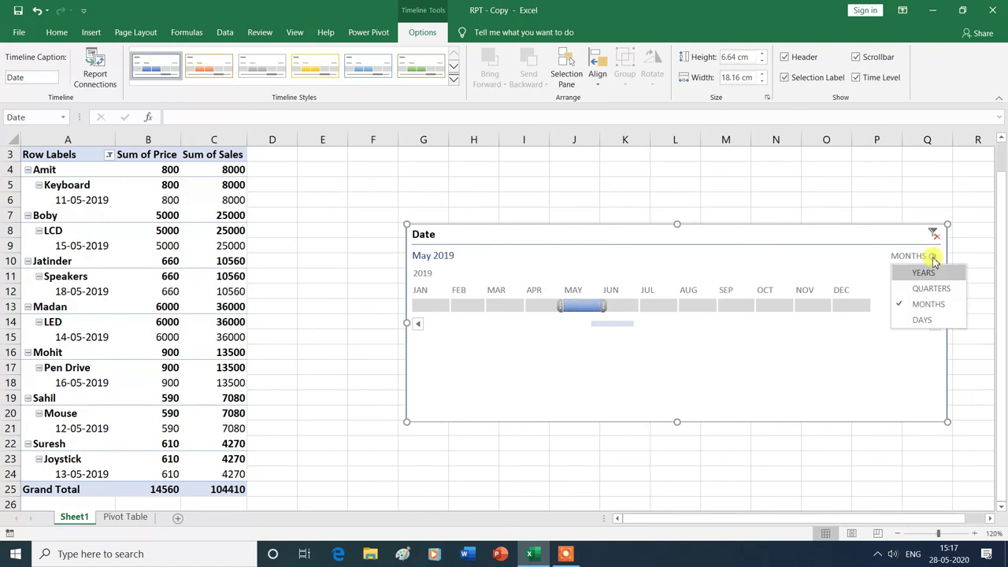
Step: Change the timeline from Months to Days, keeping May 2019 selected
click(925, 320)
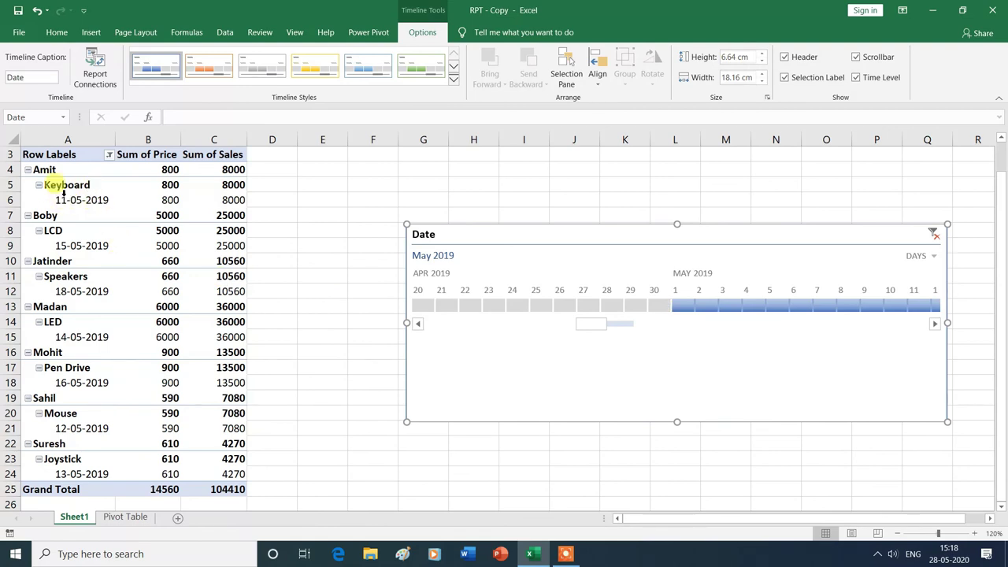
scroll(86, 325, up, 1)
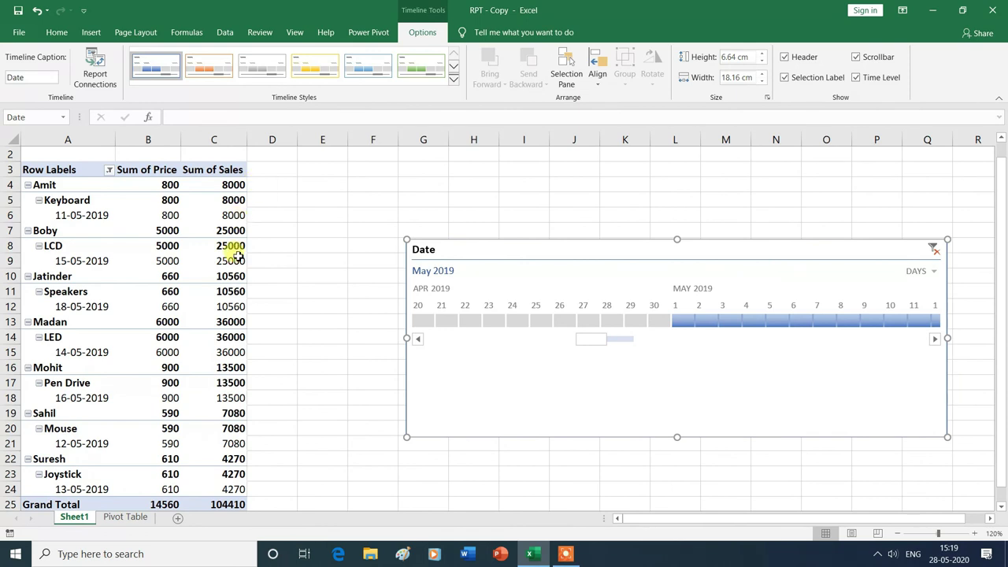
Step: Filter to May 1, then May 2, and finally May 11, 2019, showing the Keyboard sale of 800 and 8000
click(683, 321)
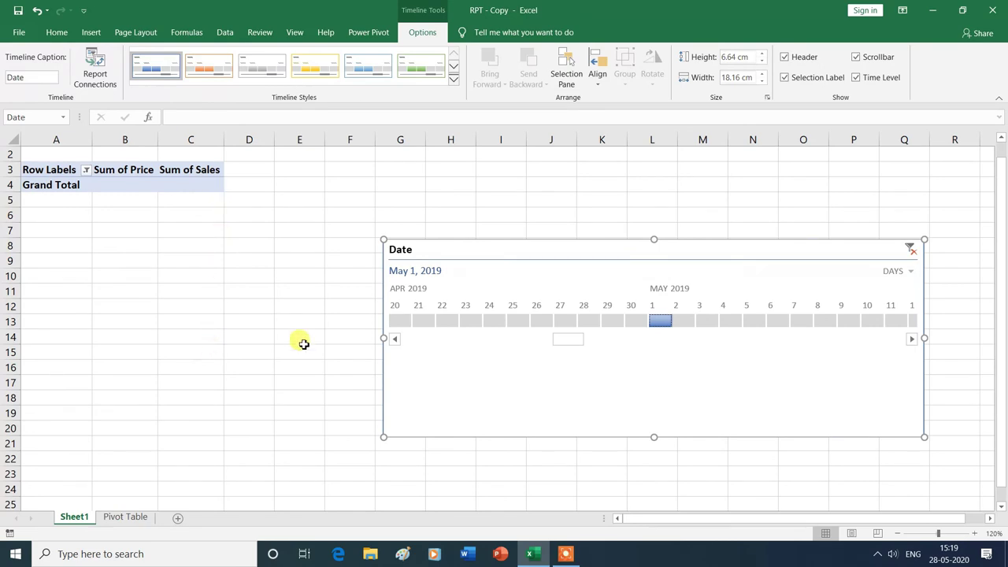
click(681, 321)
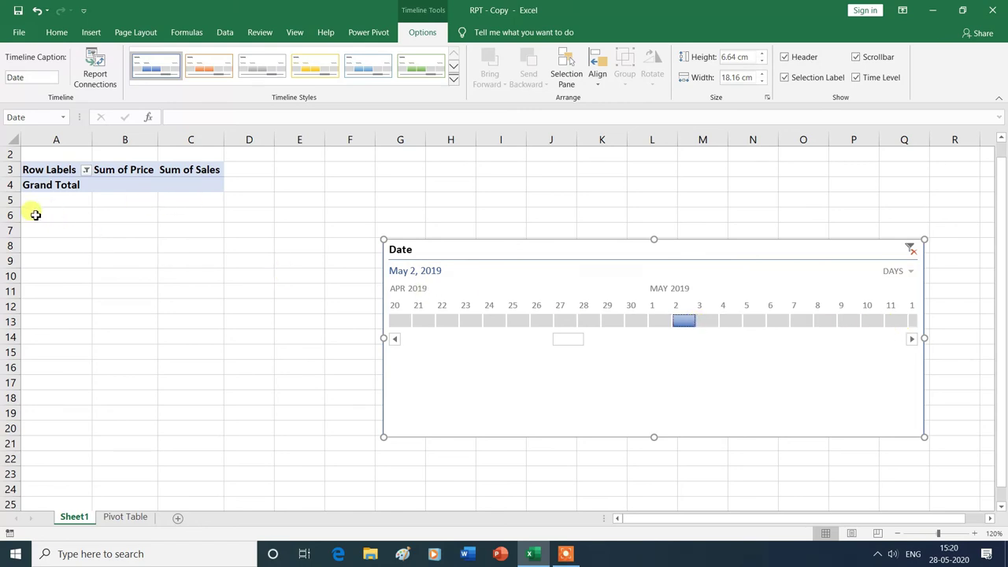
click(894, 321)
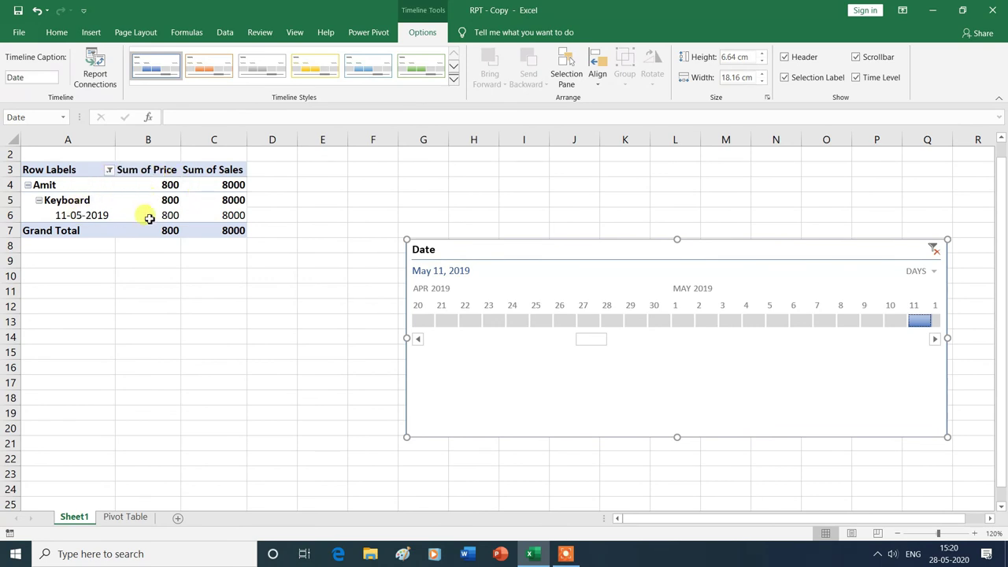
click(935, 340)
Step: Scroll the timeline to later May days and filter through May 13, 14 and 15, 2019
click(935, 340)
click(935, 340)
click(934, 340)
click(934, 340)
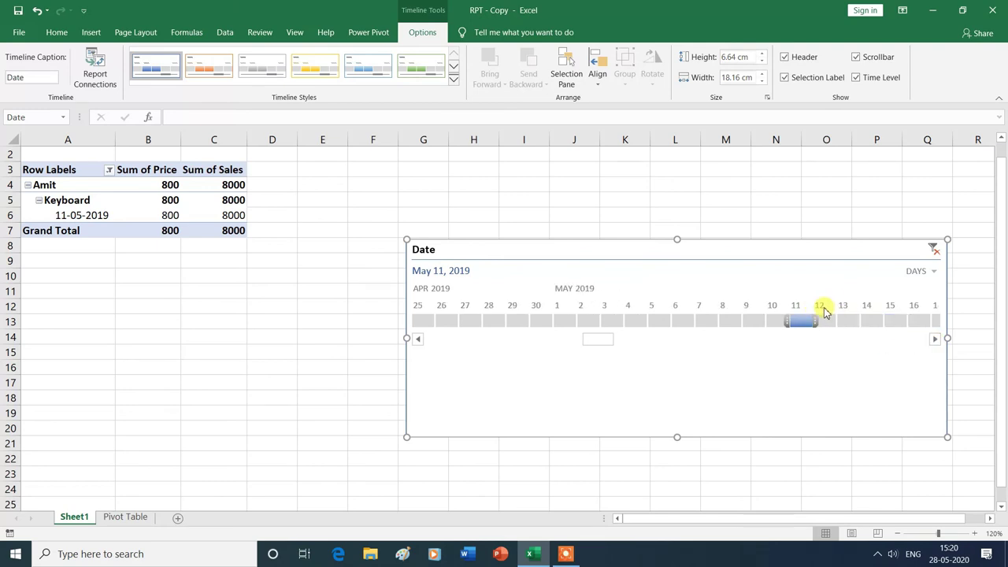
click(843, 307)
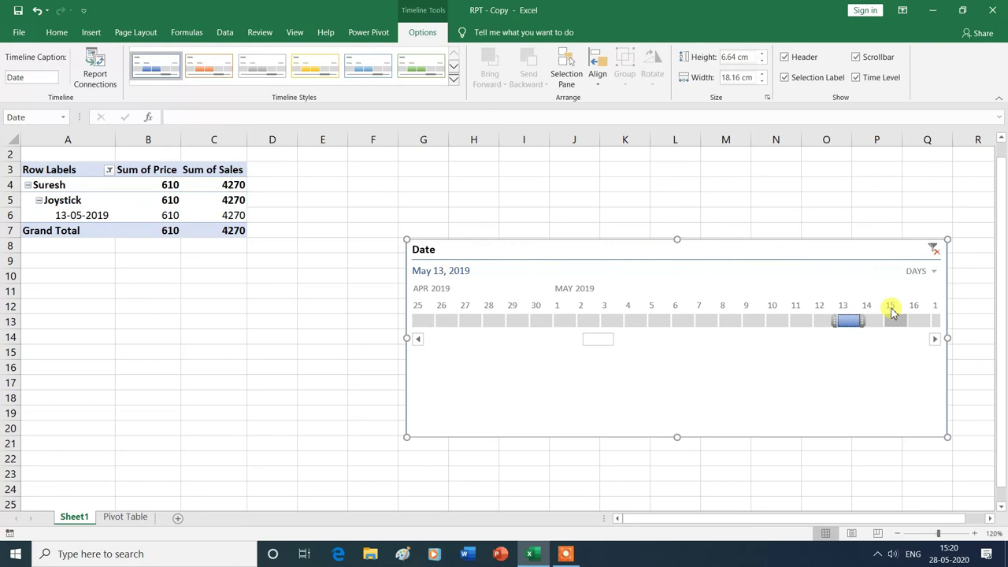
click(867, 308)
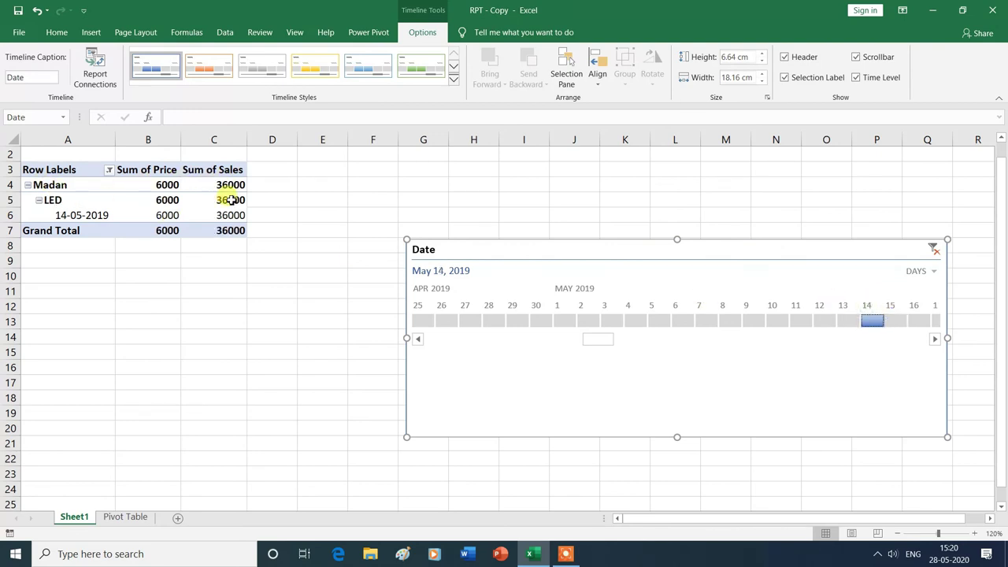
click(890, 312)
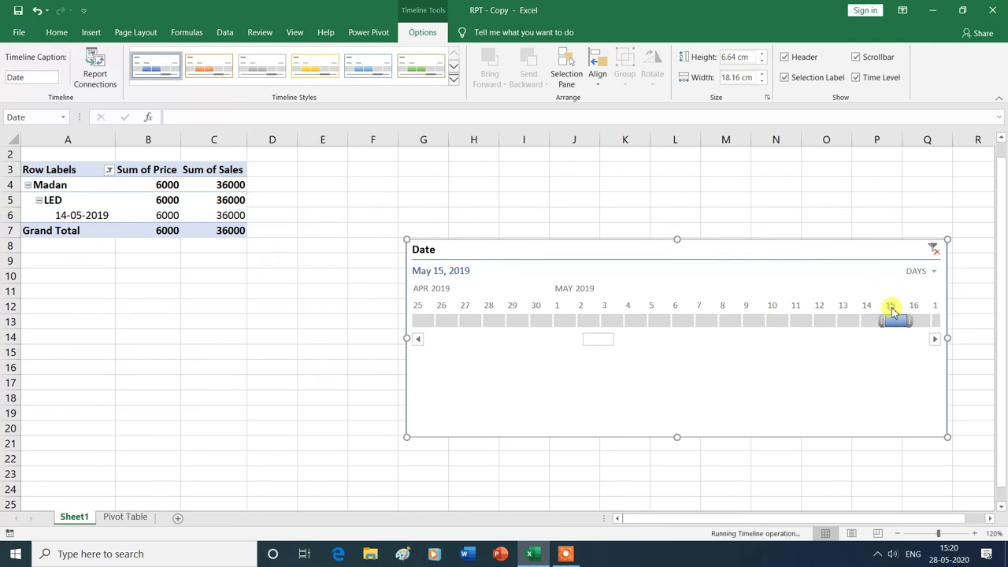